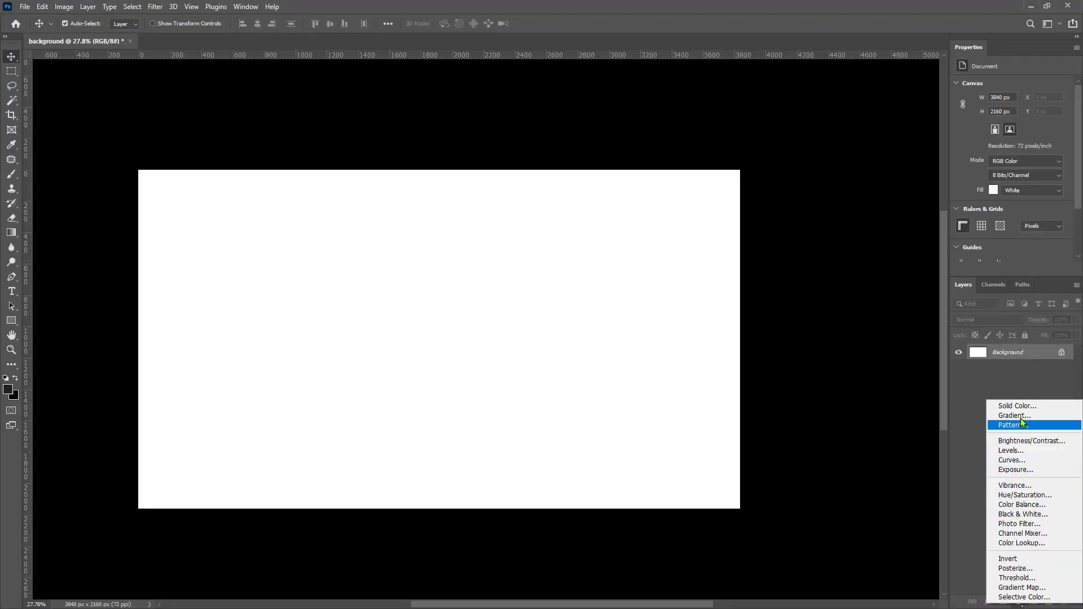
# Add a #232323 solid color fill layer and apply subtle monochromatic Gaussian noise to it as a smart filter below 10.12%
pyautogui.click(1021, 407)
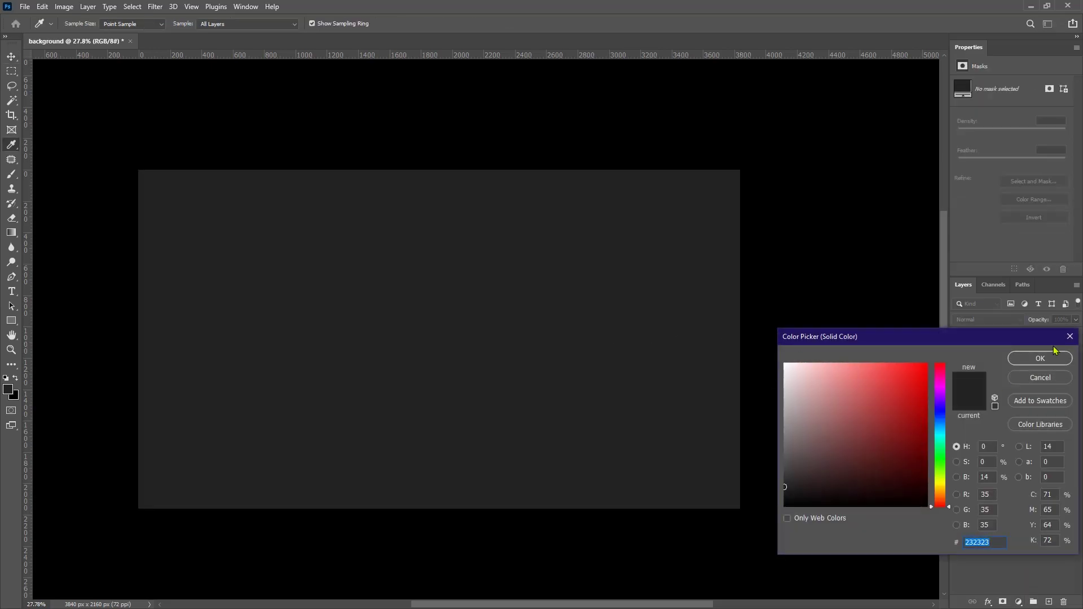
pyautogui.click(1044, 357)
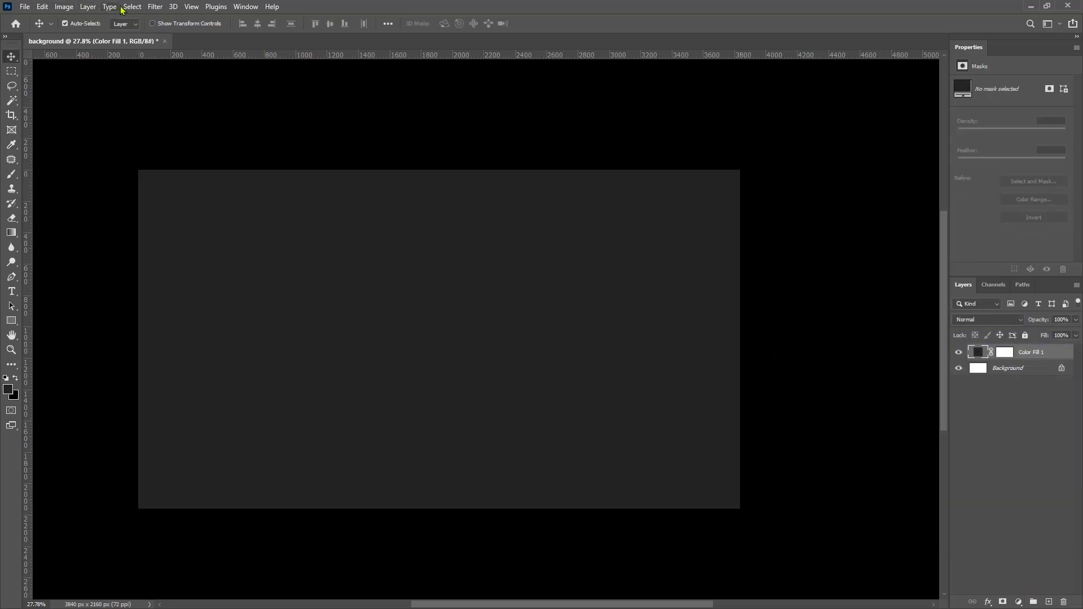
pyautogui.click(155, 6)
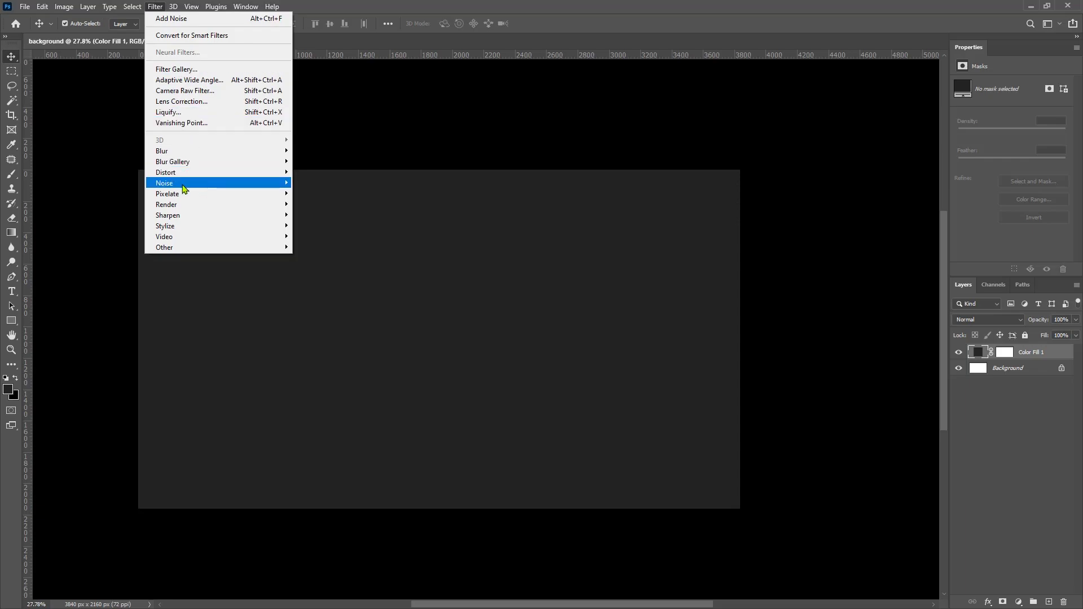
pyautogui.moveTo(185, 188)
pyautogui.click(319, 184)
pyautogui.click(468, 262)
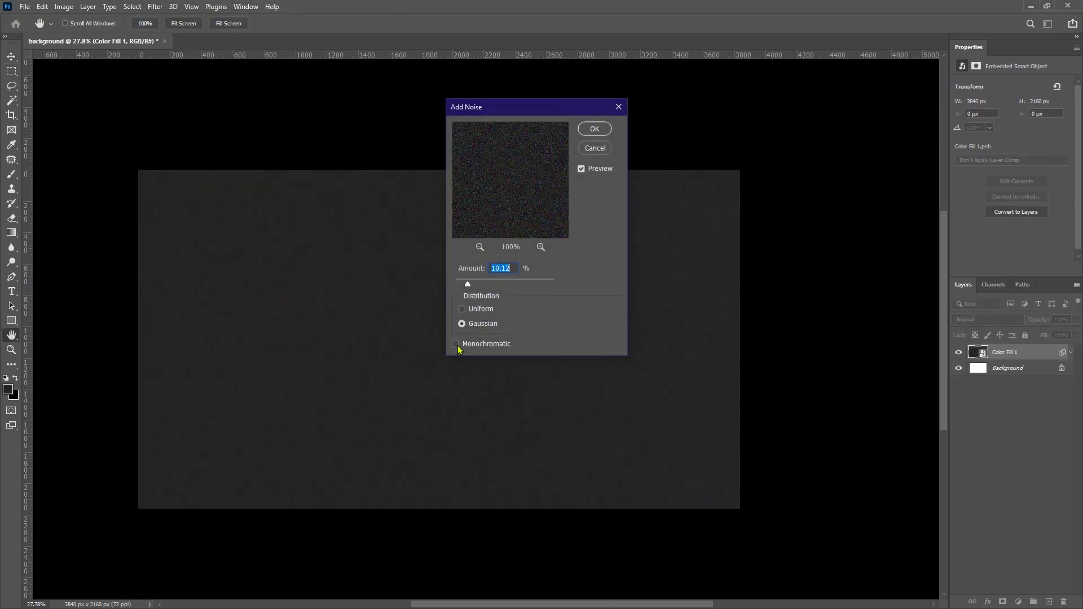
pyautogui.click(457, 345)
pyautogui.moveTo(470, 282); pyautogui.dragTo(464, 284)
pyautogui.click(603, 132)
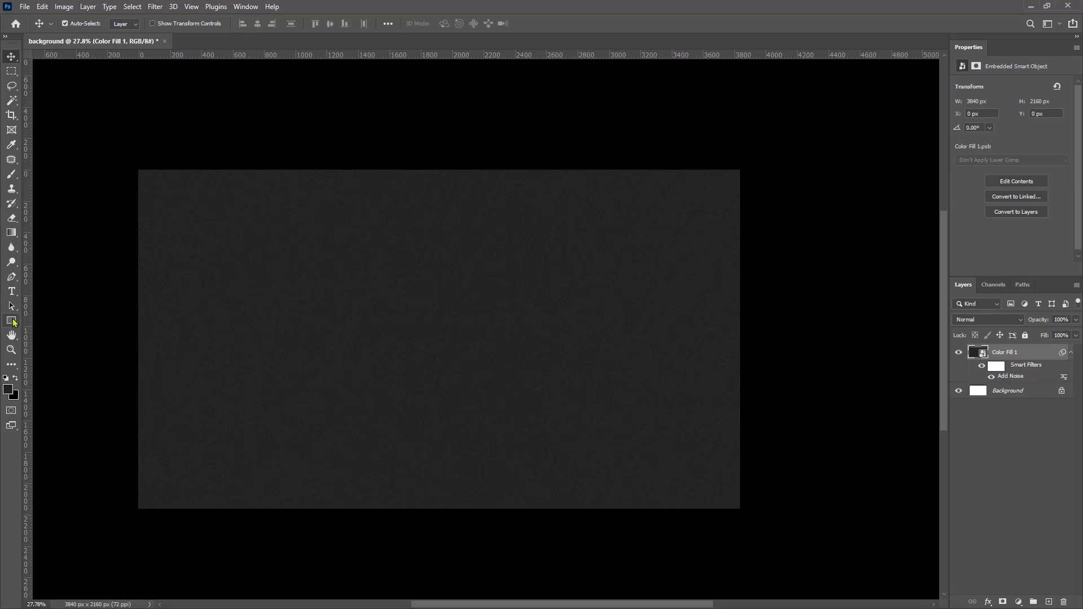
# Draw a wide rounded rectangle about 2367 by 288 px across the canvas centre and fill it with pale cream
pyautogui.click(11, 323)
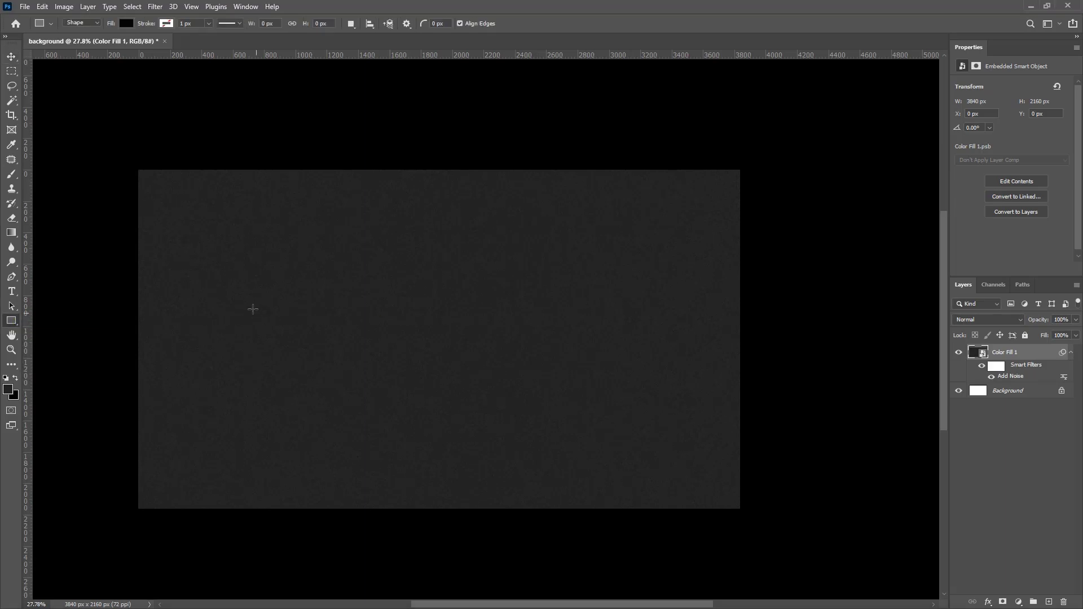
pyautogui.moveTo(253, 309); pyautogui.dragTo(618, 341)
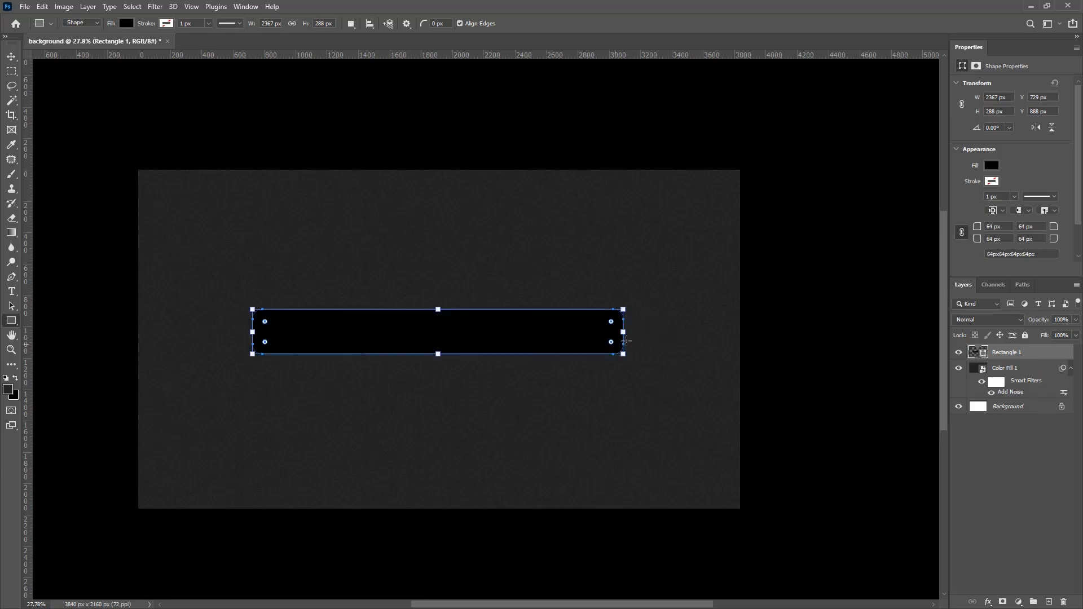
pyautogui.click(992, 165)
pyautogui.click(1066, 188)
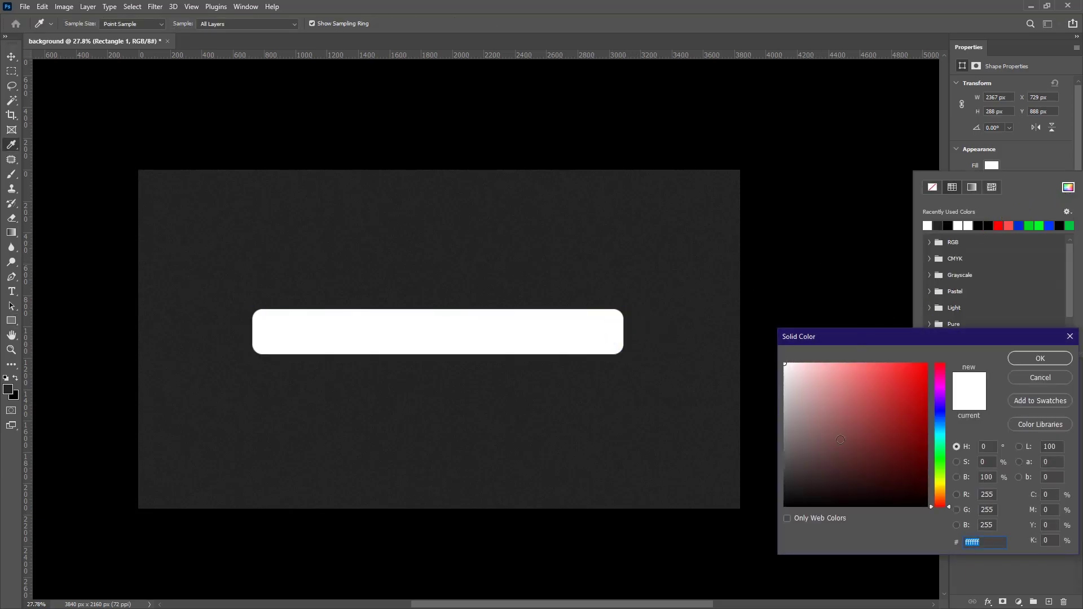
pyautogui.hotkey('ctrl', 'v')
pyautogui.click(1040, 358)
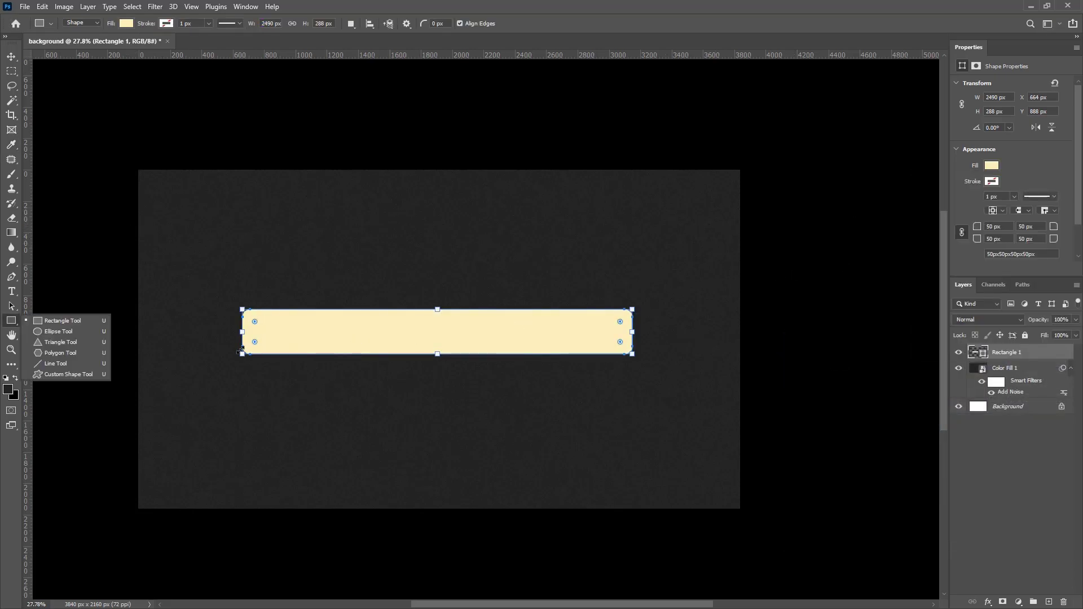
# Reduce the cream rectangle's corner radius to about 32 px on all four corners
pyautogui.scroll(5, 241, 338)
pyautogui.moveTo(268, 282); pyautogui.dragTo(257, 269)
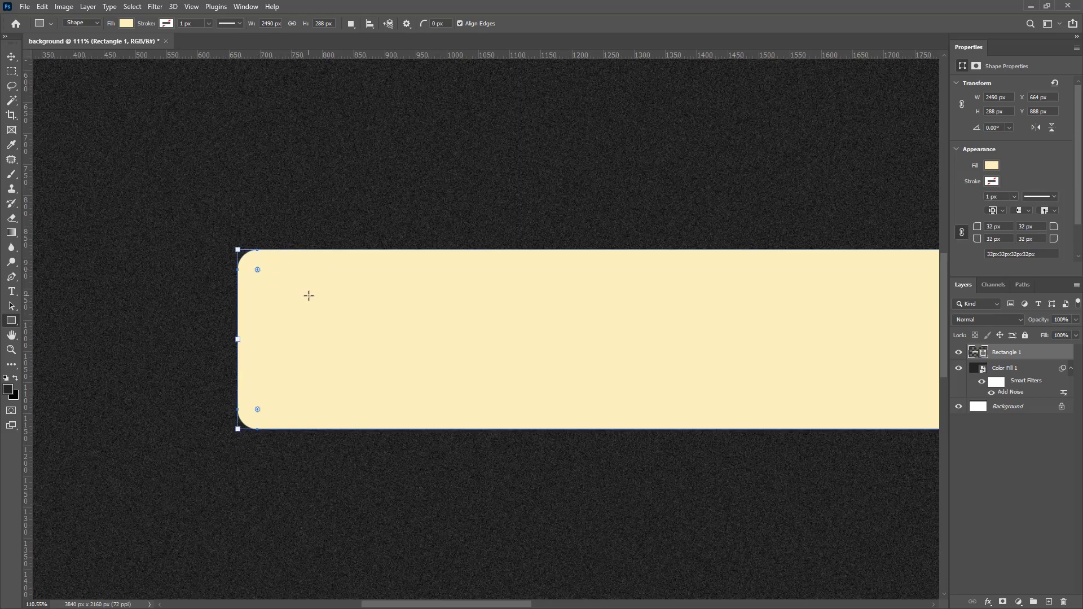
pyautogui.hotkey('ctrl', '0')
# Add a placeholder text line in Akira Expanded Super Bold, enlarge it to 162 pt and place it on the cream rectangle
pyautogui.press('t')
pyautogui.click(384, 187)
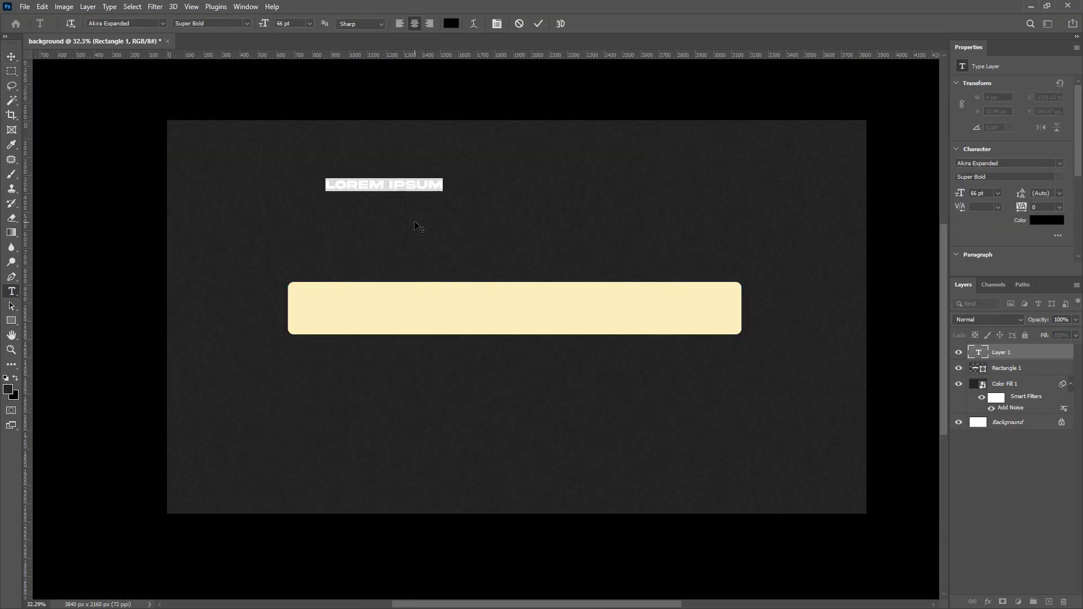
pyautogui.moveTo(264, 23); pyautogui.dragTo(338, 63)
pyautogui.moveTo(415, 119); pyautogui.dragTo(549, 252)
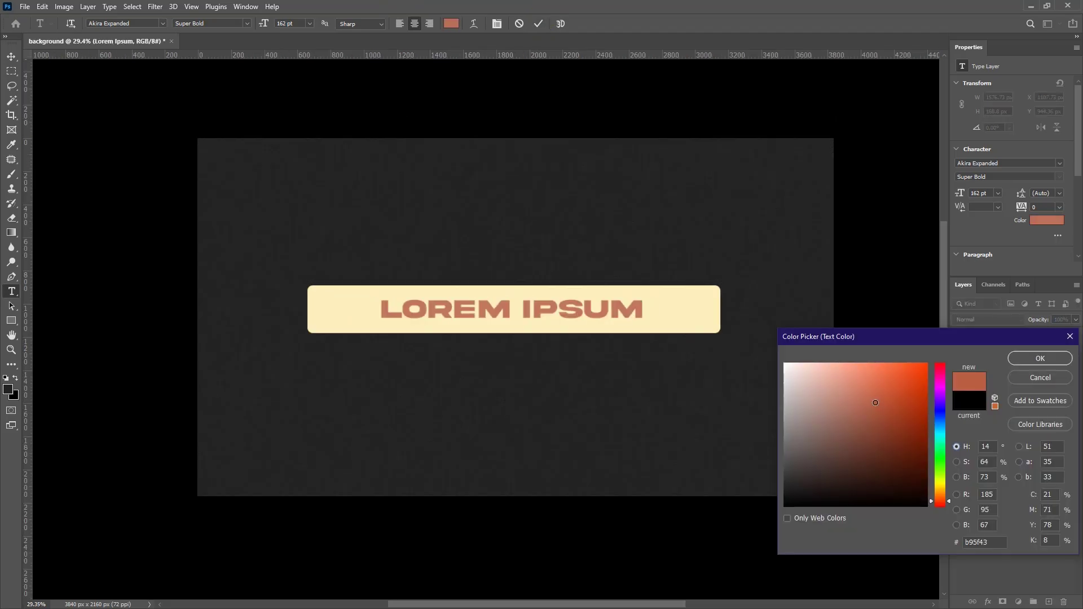
# Color the text #b95f43 and replace the placeholder wording with CANDY MAN
pyautogui.click(875, 402)
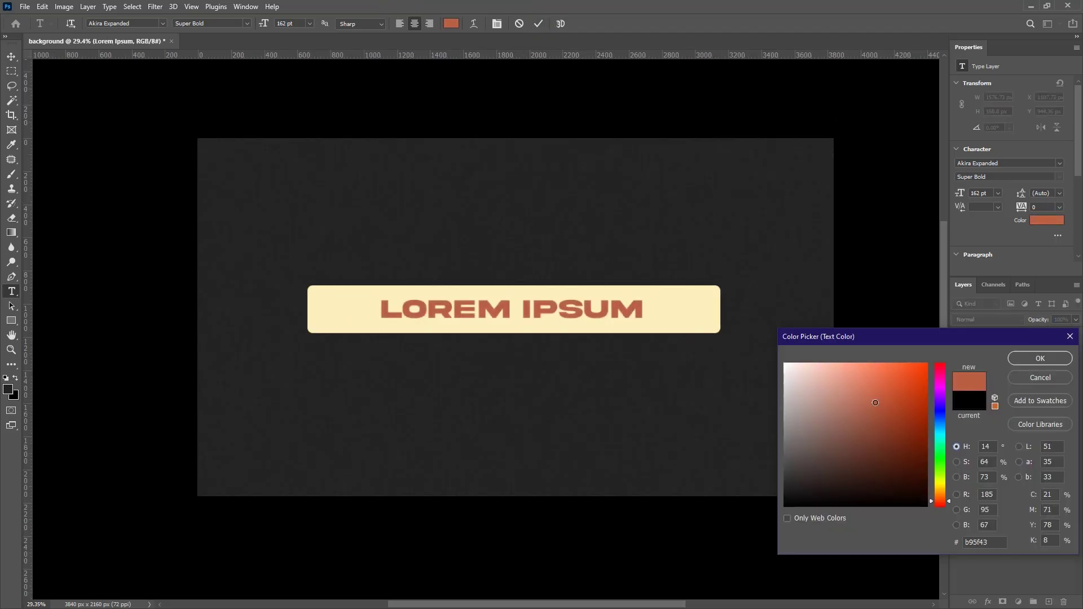
pyautogui.click(1037, 365)
pyautogui.scroll(1, 527, 304)
pyautogui.write('CANDY ')
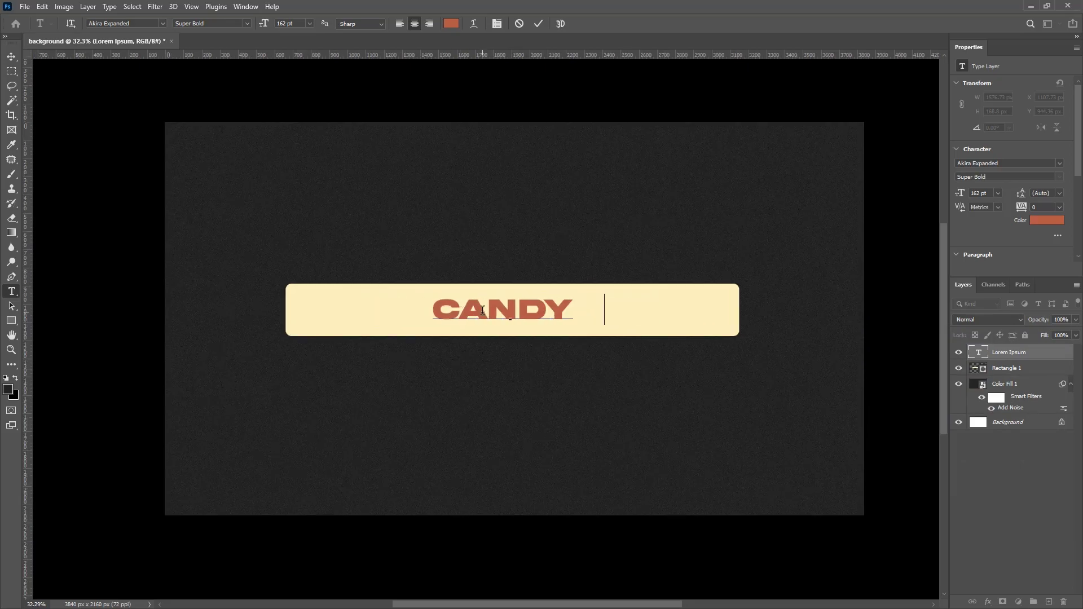
pyautogui.write('MAN')
pyautogui.click(539, 26)
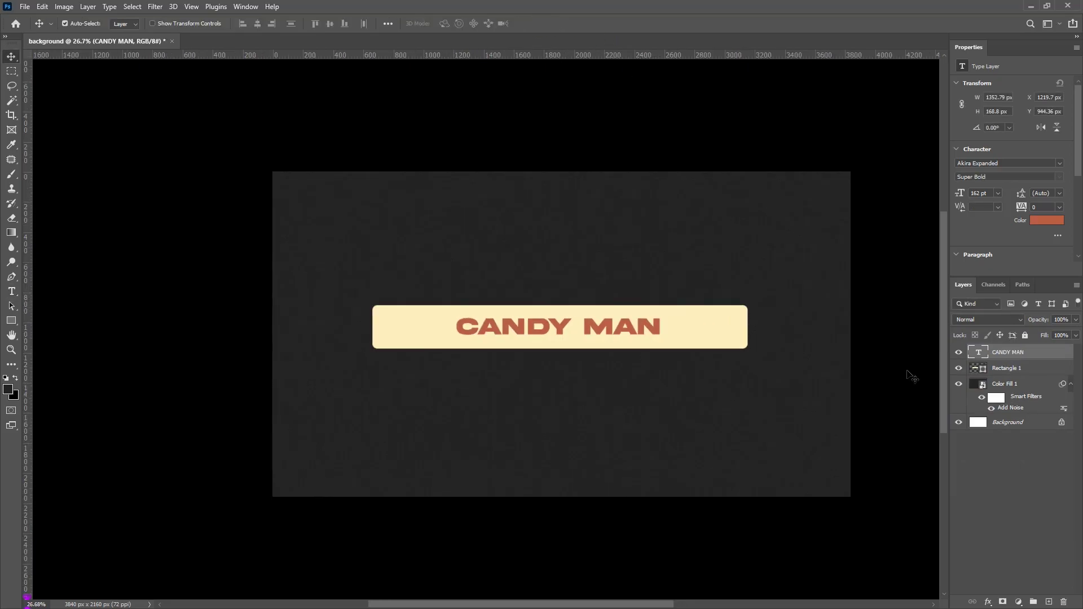
# Center the CANDY MAN text and the cream rectangle on the canvas
pyautogui.hotkey('ctrl', 'a')
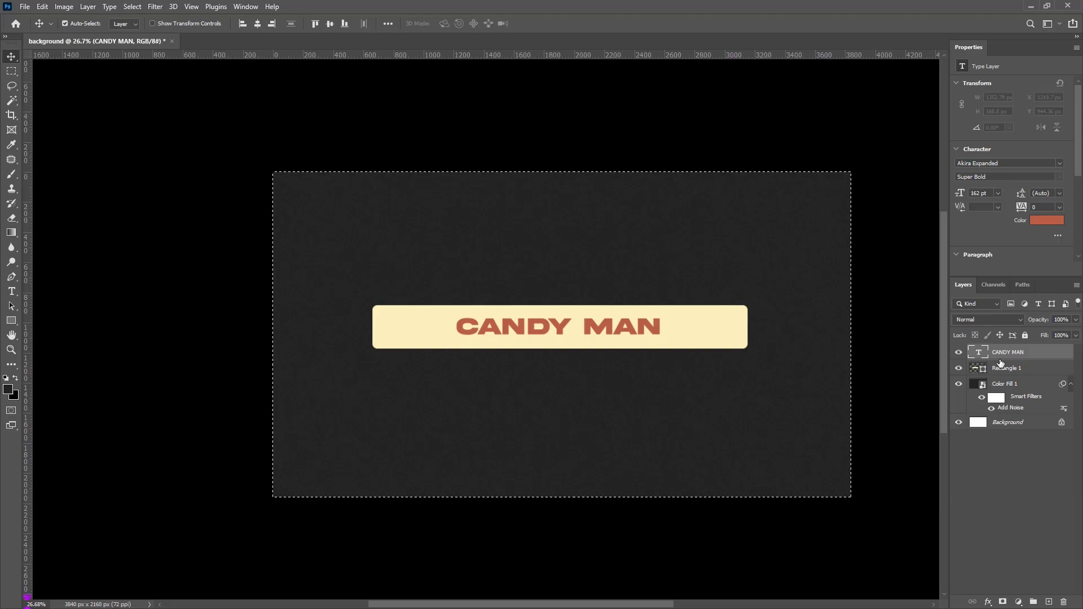
pyautogui.click(330, 24)
pyautogui.click(257, 24)
pyautogui.click(1006, 368)
pyautogui.click(329, 24)
pyautogui.hotkey('ctrl', 'd')
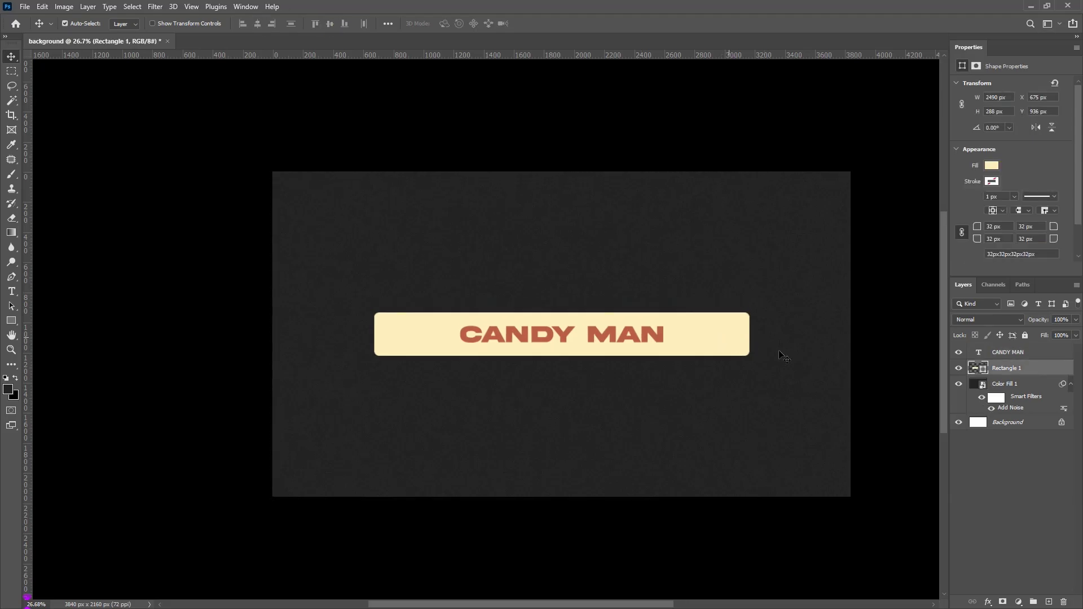
# Add a black Multiply drop shadow to the rectangle with a -90° angle, 1 px distance and 38 px size
pyautogui.click(989, 602)
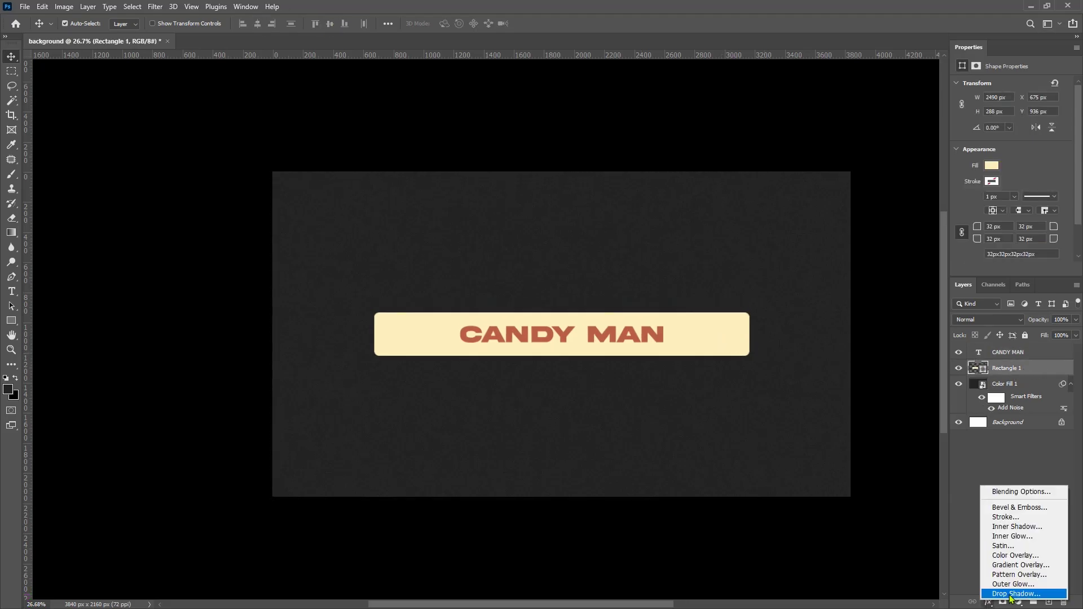
pyautogui.click(998, 589)
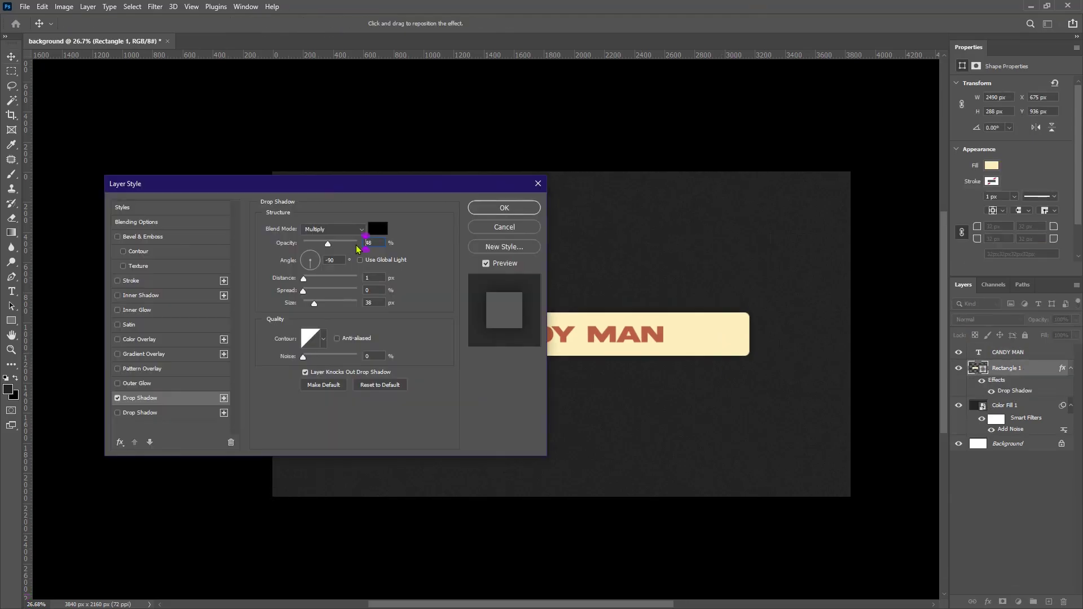
pyautogui.click(505, 208)
# Convert the rectangle layer to a smart object and reapply the Add Noise filter to it
pyautogui.scroll(2, 532, 415)
pyautogui.rightClick(1018, 368)
pyautogui.click(929, 288)
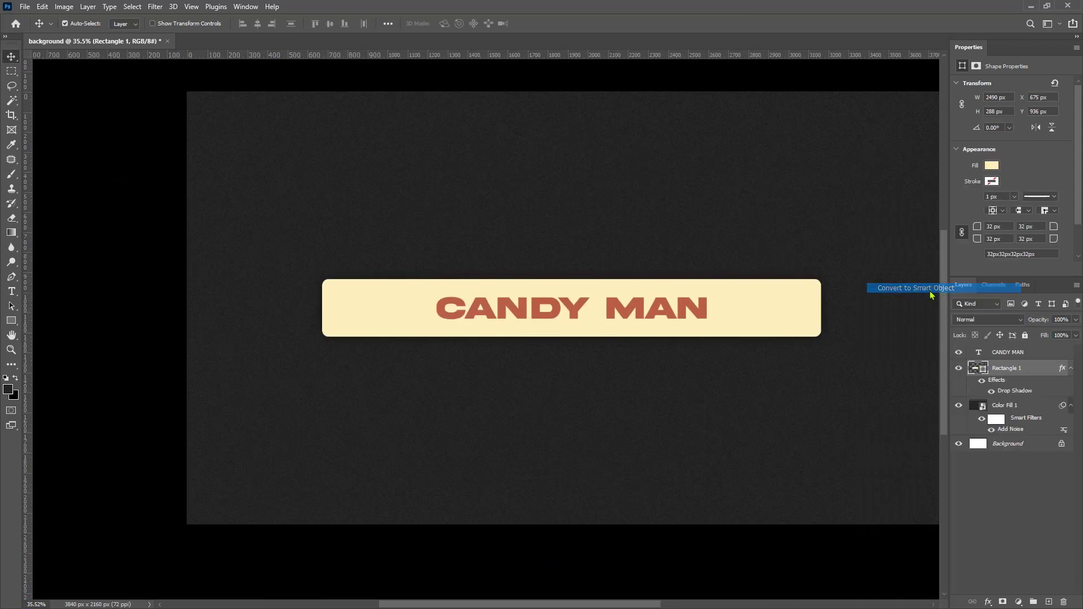
pyautogui.click(155, 6)
pyautogui.click(180, 19)
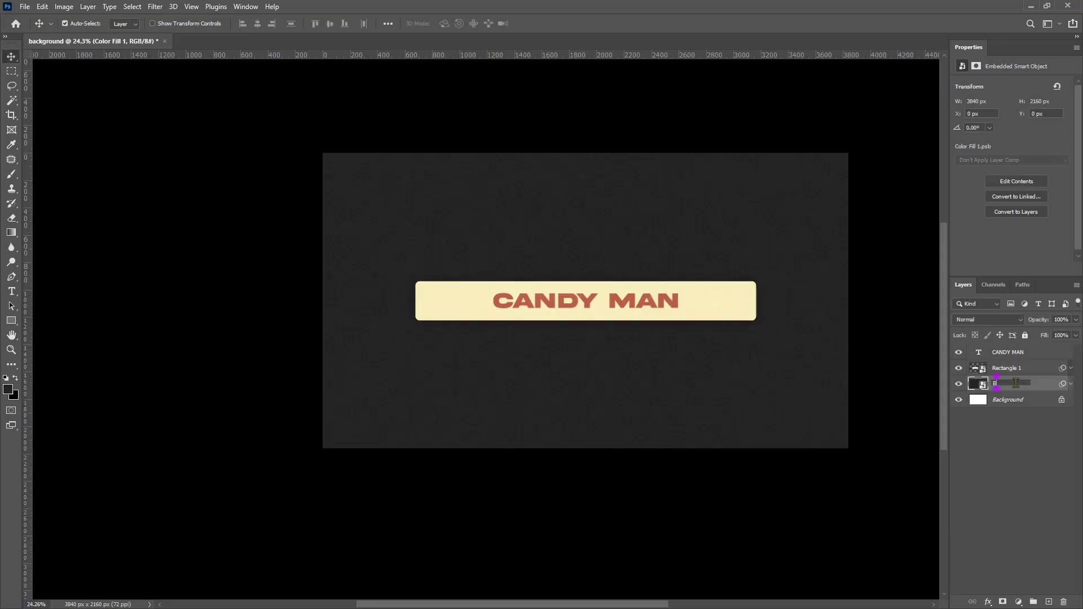
# Rename the dark color fill layer as Background
pyautogui.write('ackground')
pyautogui.press('Return')
# Group the CANDY MAN text with its rectangle and name the group 1
pyautogui.click(1010, 352)
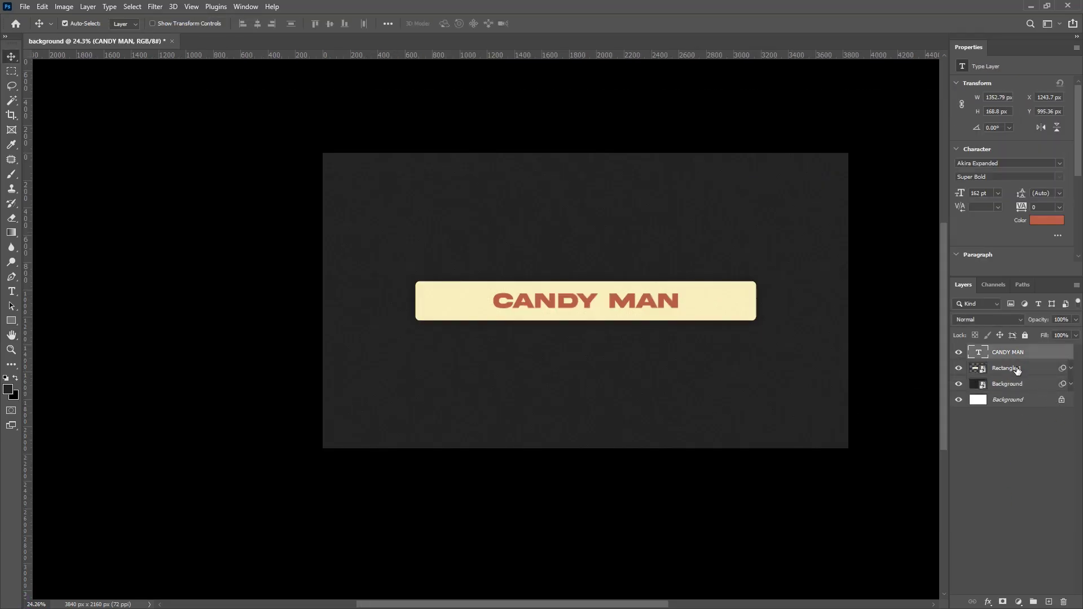
pyautogui.keyDown('shift'); pyautogui.click(1017, 369); pyautogui.keyUp('shift')
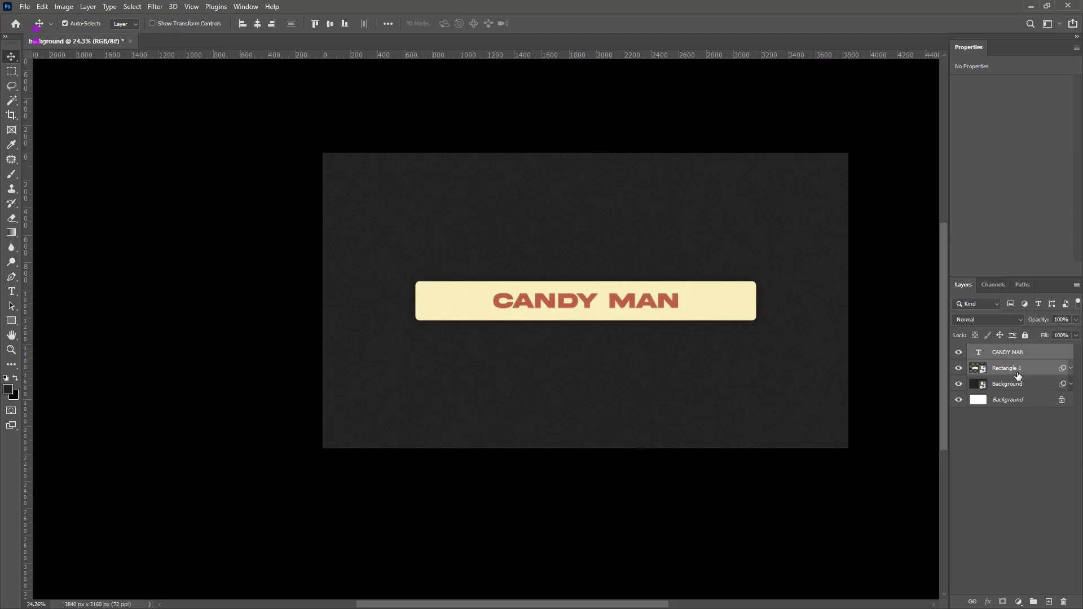
pyautogui.hotkey('ctrl', 'g')
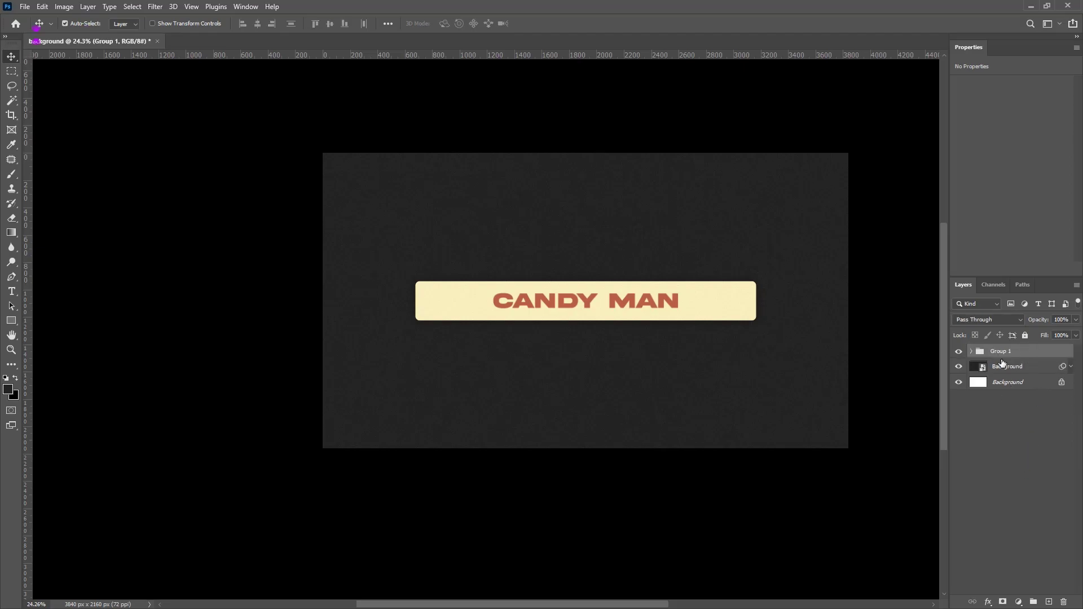
pyautogui.doubleClick(1001, 352)
pyautogui.write('1')
pyautogui.click(1020, 448)
# Duplicate group 1 nine times
pyautogui.click(1009, 354)
pyautogui.hotkey('ctrl', 'j')
pyautogui.hotkey('ctrl', 'j')
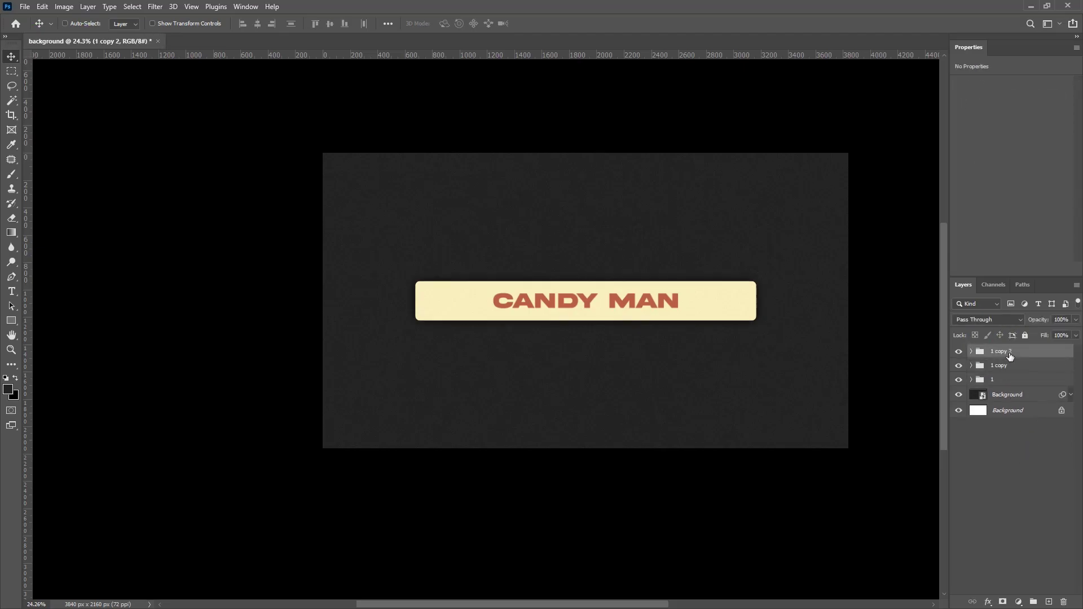
pyautogui.hotkey('ctrl', 'j')
pyautogui.hotkey('ctrl', 'j')
pyautogui.hotkey('ctrl', 'j')
pyautogui.hotkey('ctrl', 'j')
pyautogui.hotkey('ctrl', 'j')
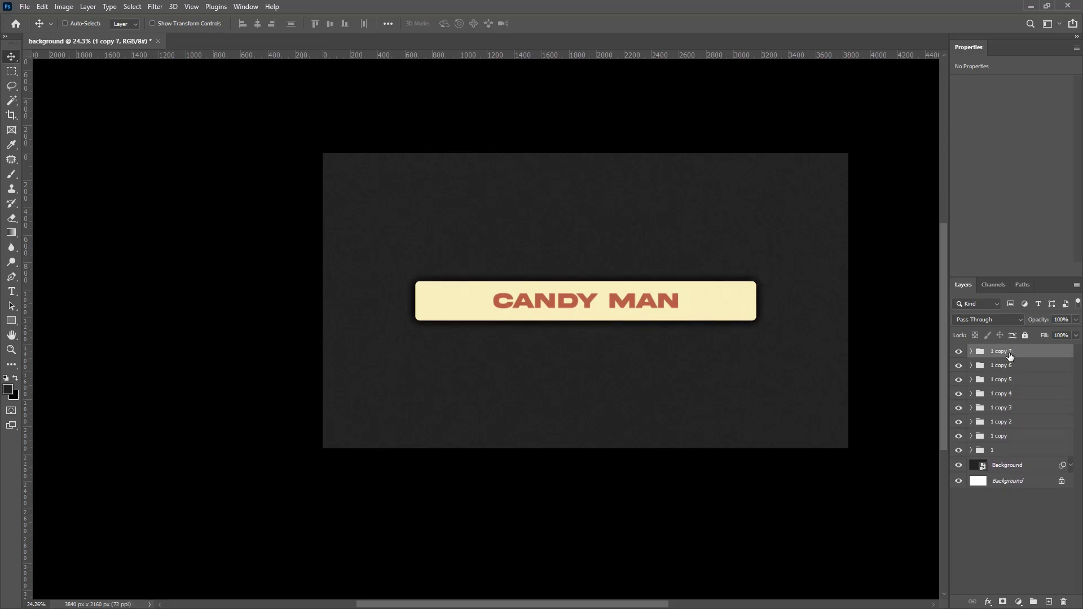
pyautogui.hotkey('ctrl', 'j')
pyautogui.hotkey('ctrl', 'j')
# Rename the first four duplicated groups 2, 3, 4 and 5, working upward from group 1
pyautogui.doubleClick(1001, 464)
pyautogui.write('2')
pyautogui.doubleClick(1003, 452)
pyautogui.write('3')
pyautogui.doubleClick(1003, 436)
pyautogui.write('4')
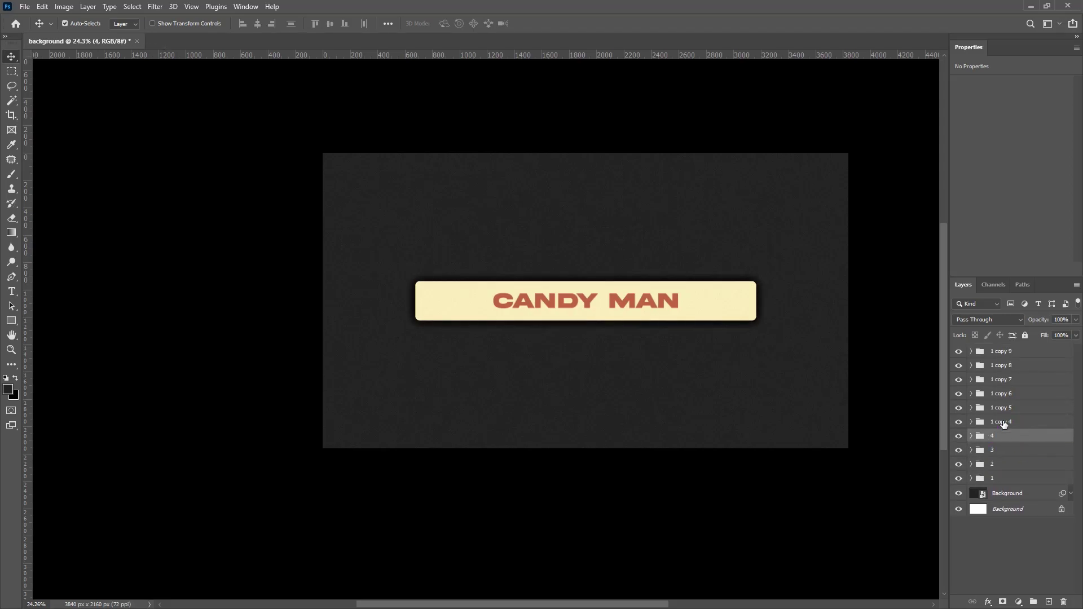
pyautogui.doubleClick(1003, 423)
pyautogui.write('5')
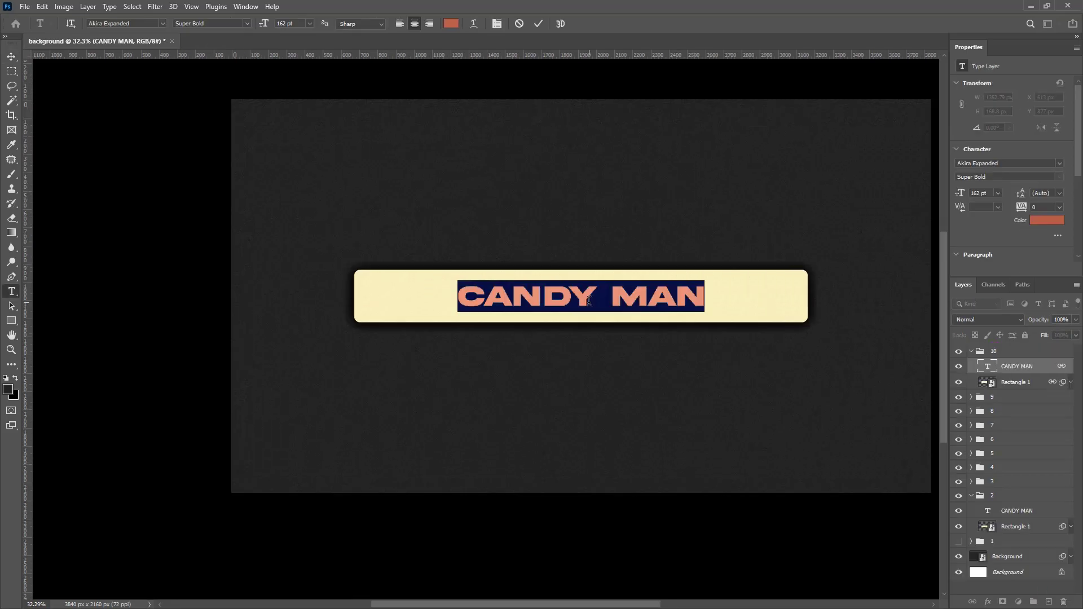
# Replace the CANDY MAN text with WRESTLING in group 10, DOCTOR in group 6 and ACTOR in group 5
pyautogui.write('WRESTLING')
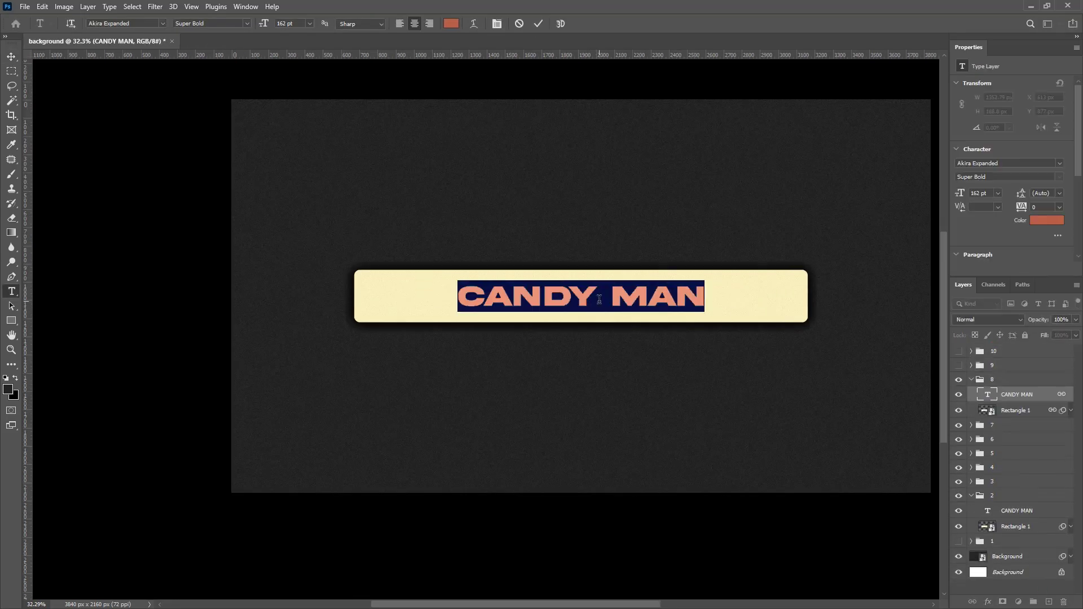
pyautogui.write('INDOCTO')
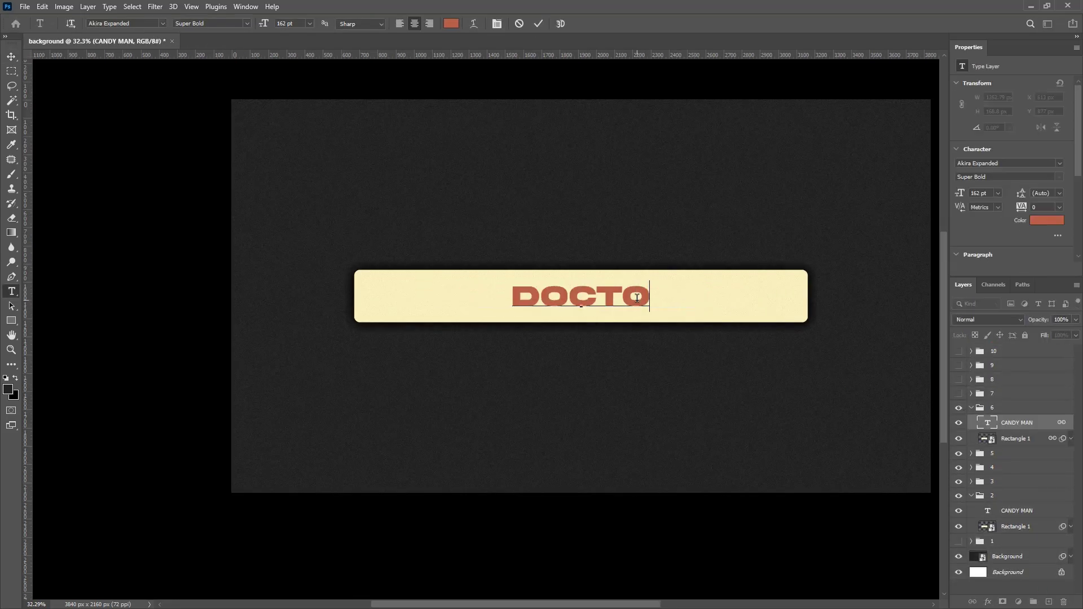
pyautogui.write('ACTOR')
pyautogui.click(538, 24)
pyautogui.click(959, 421)
# Replace the CANDY MAN text with NBA in group 4, SNEAKERS in group 3 and RAPPER in group 2
pyautogui.click(971, 435)
pyautogui.write('NBA')
pyautogui.click(538, 24)
pyautogui.click(971, 437)
pyautogui.doubleClick(988, 466)
pyautogui.write('SNEAKERS')
pyautogui.click(538, 23)
pyautogui.doubleClick(987, 480)
pyautogui.write('RAPPER')
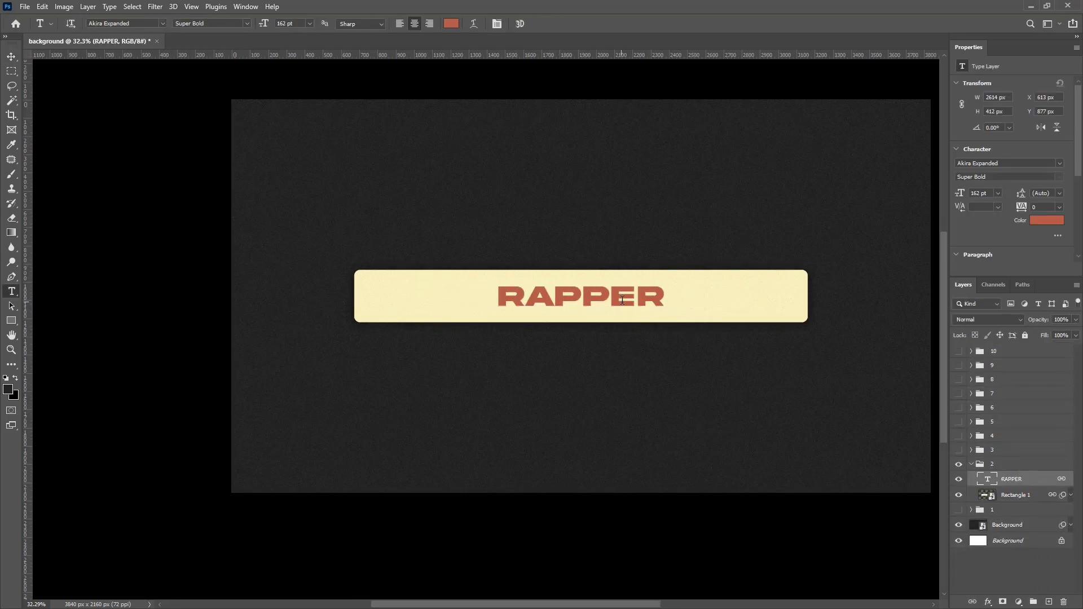
# Convert each numbered group from 1 to 10 into its own smart object
pyautogui.click(991, 466)
pyautogui.click(1014, 452)
pyautogui.rightClick(1014, 453)
pyautogui.click(969, 296)
pyautogui.rightClick(1008, 381)
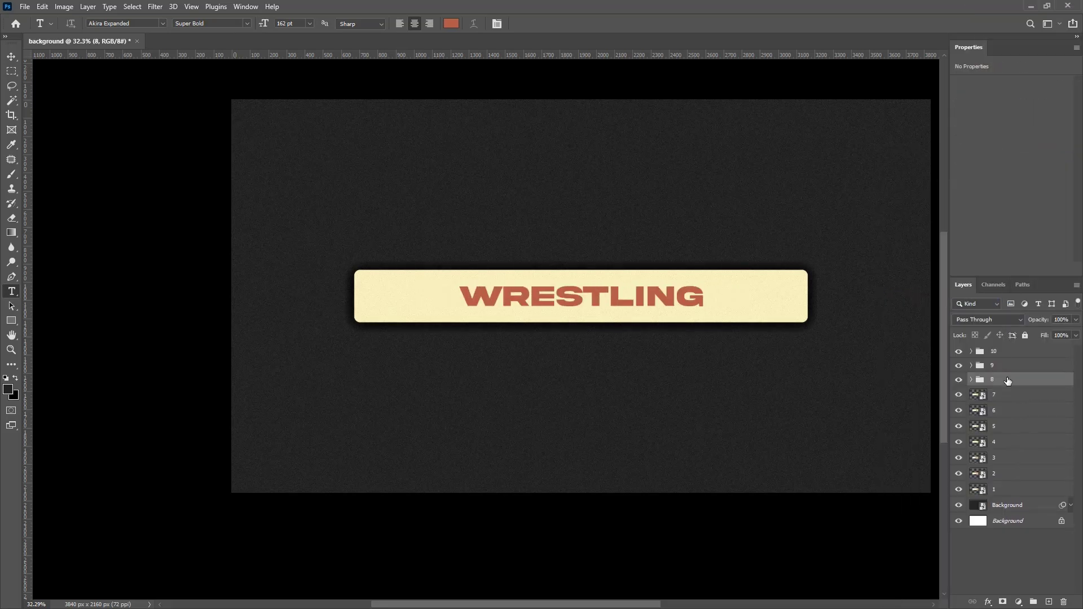
pyautogui.click(969, 296)
pyautogui.rightClick(1008, 352)
pyautogui.click(969, 295)
# Reduce the two bottom background layers to a single smart object named Background
pyautogui.moveTo(1015, 526); pyautogui.dragTo(1064, 601)
pyautogui.rightClick(1016, 510)
pyautogui.click(975, 127)
pyautogui.doubleClick(1006, 510)
pyautogui.write('Background')
pyautogui.press('Return')
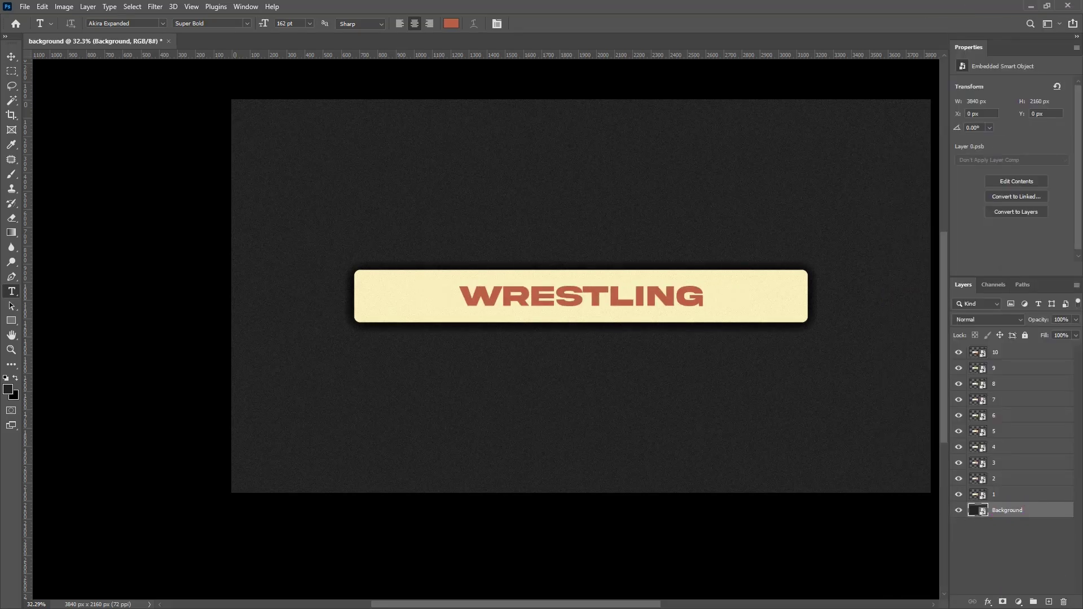
# Save the plates document as Assets.psd in the FERRIS WHEEL folder
pyautogui.click(11, 57)
pyautogui.click(24, 6)
pyautogui.click(41, 131)
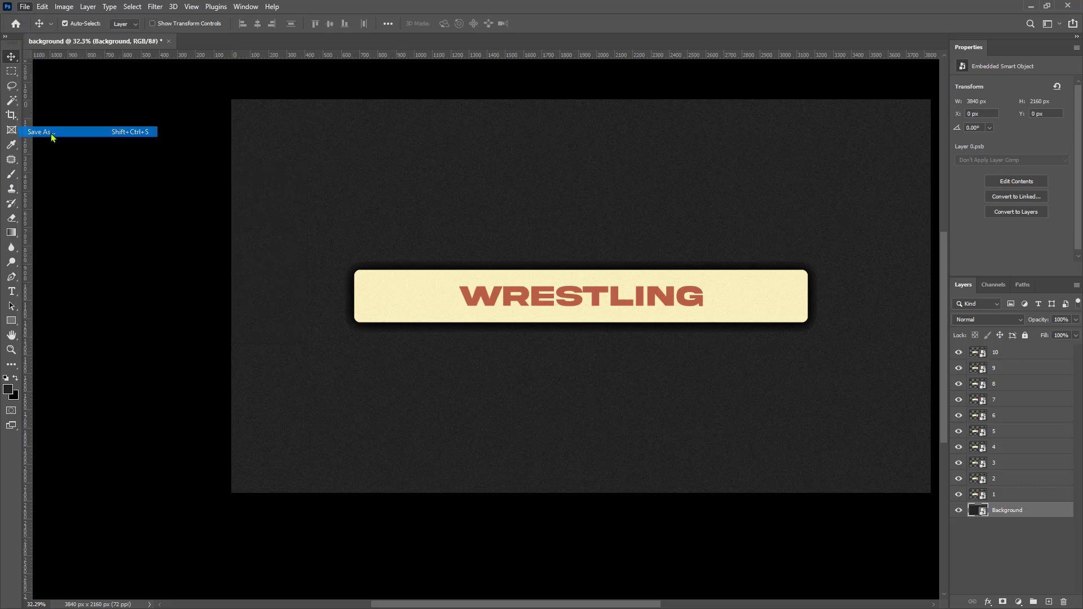
pyautogui.write('ss')
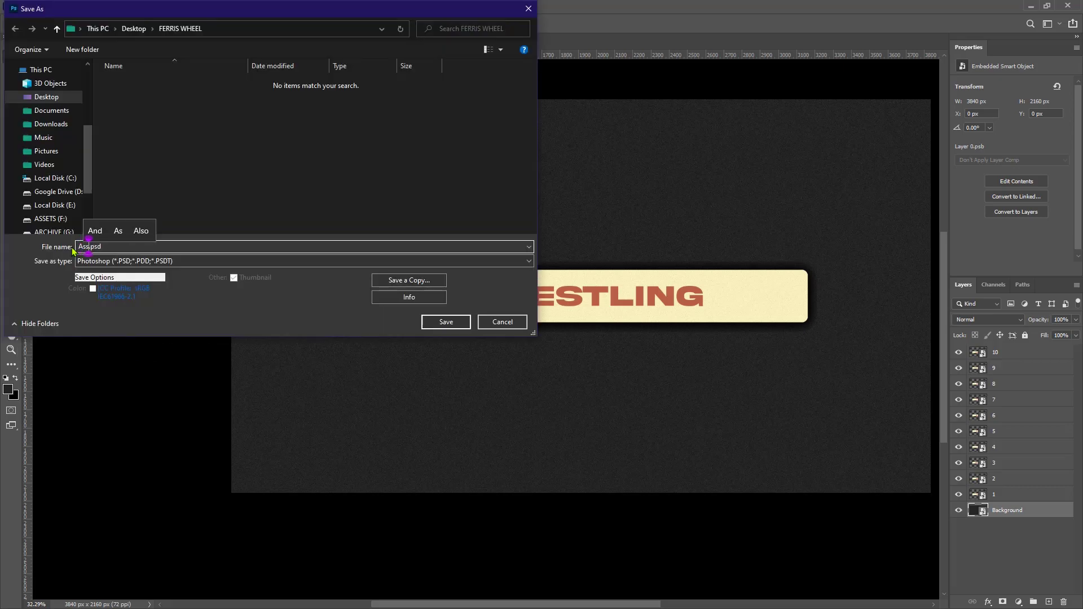
pyautogui.write('ets')
pyautogui.click(467, 323)
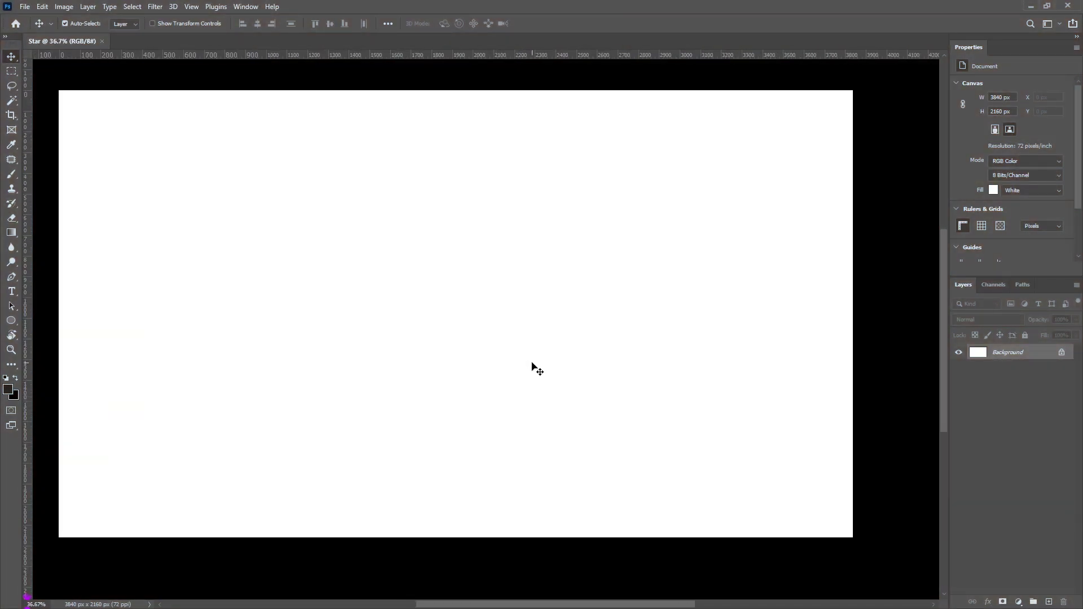
# Draw a black ten-pointed star about 1846 by 1756 px with a 25% star ratio, centred in the Star document
pyautogui.moveTo(425, 339); pyautogui.dragTo(444, 347)
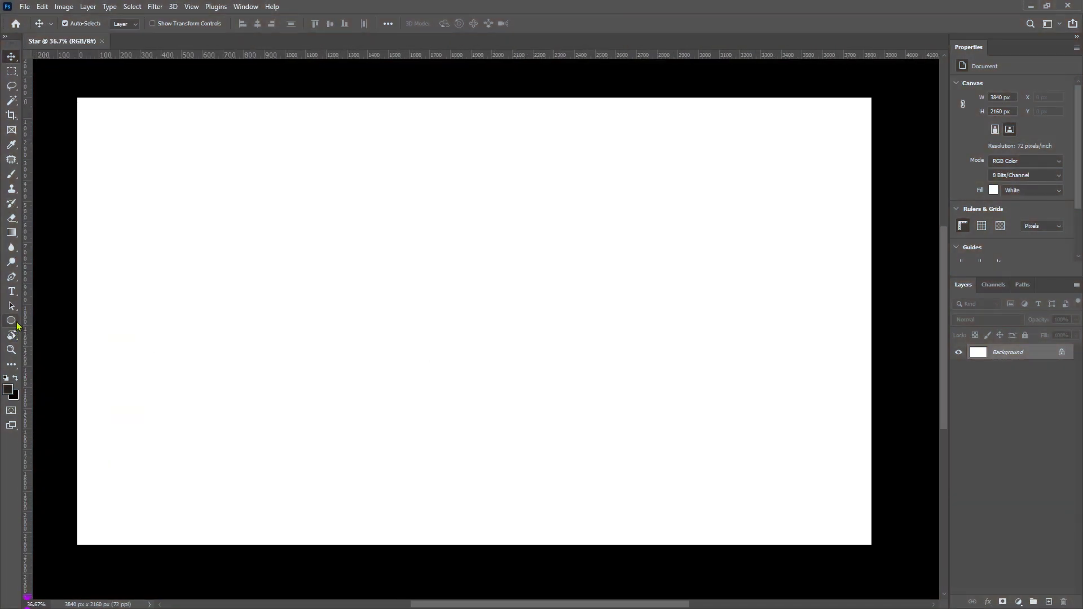
pyautogui.click(17, 325)
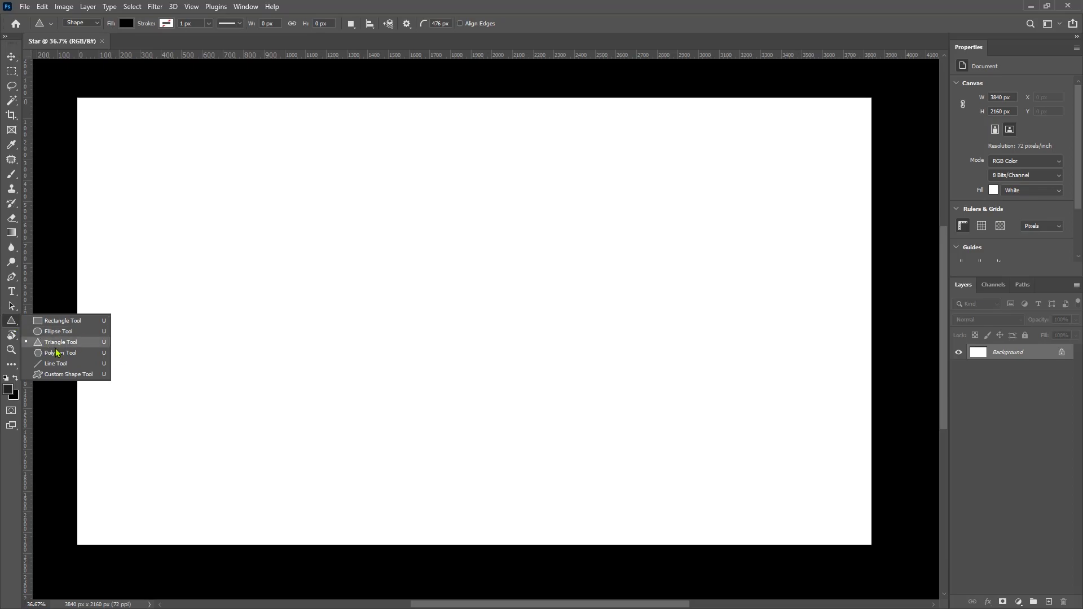
pyautogui.click(60, 353)
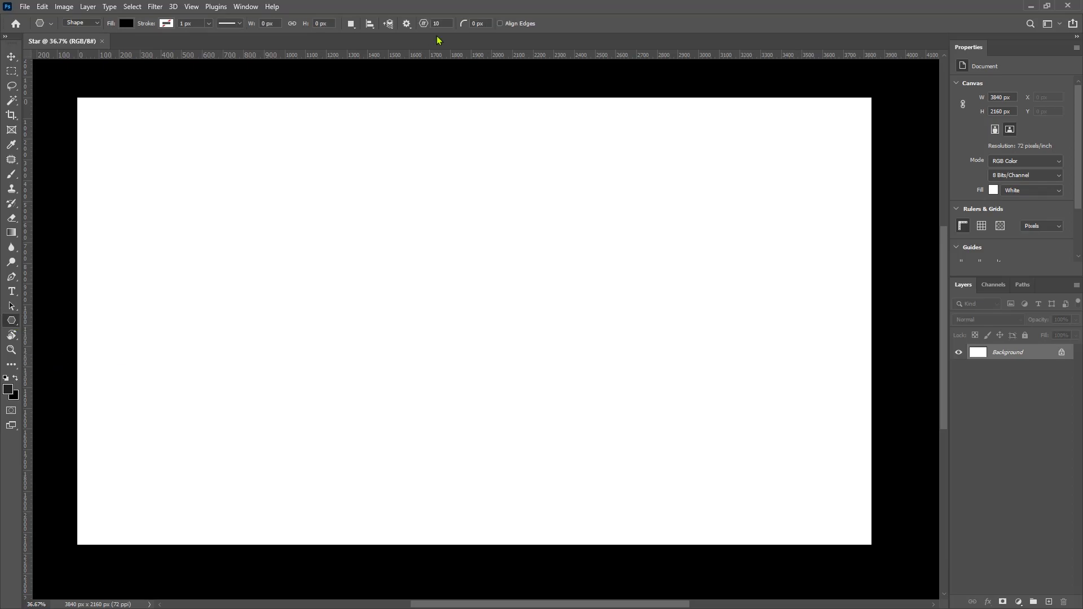
pyautogui.click(406, 26)
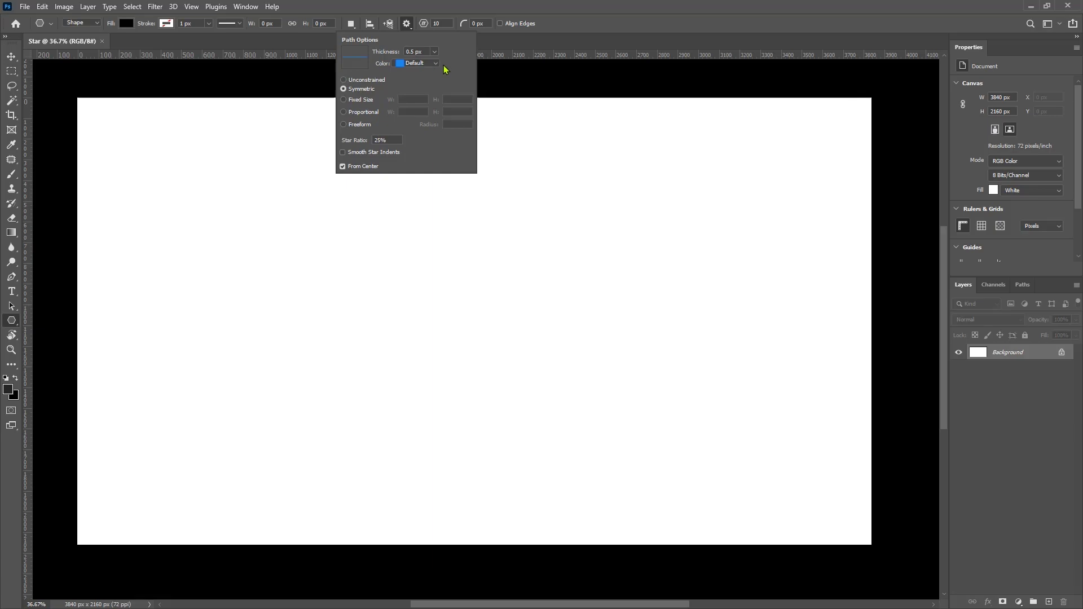
pyautogui.click(441, 23)
pyautogui.moveTo(376, 290); pyautogui.dragTo(701, 477)
pyautogui.press('v')
pyautogui.moveTo(774, 335); pyautogui.dragTo(872, 365)
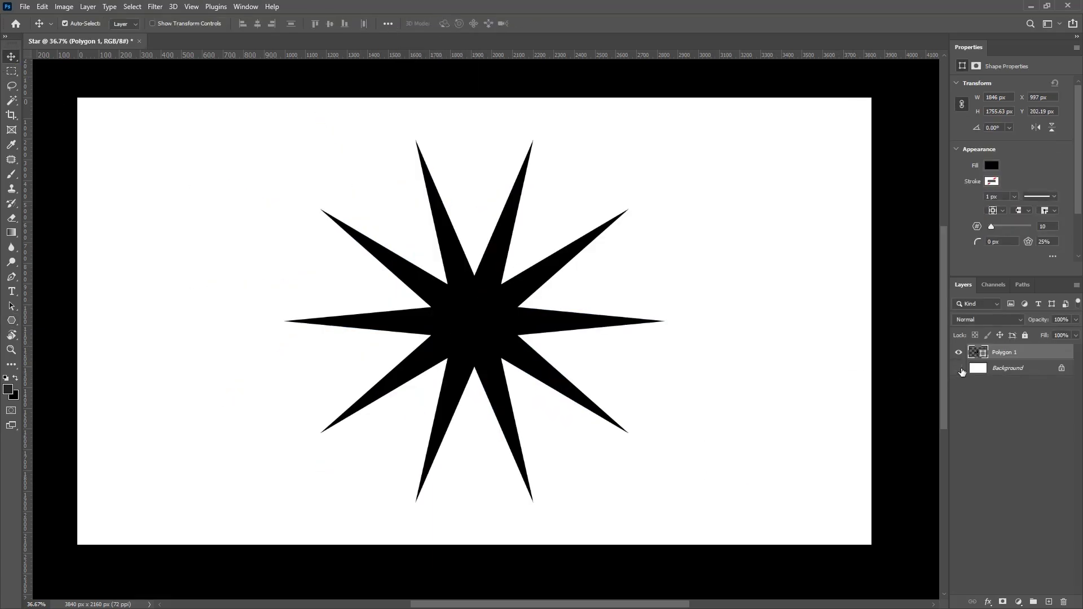
# Hide the white Background layer and change the star's fill to white
pyautogui.click(958, 368)
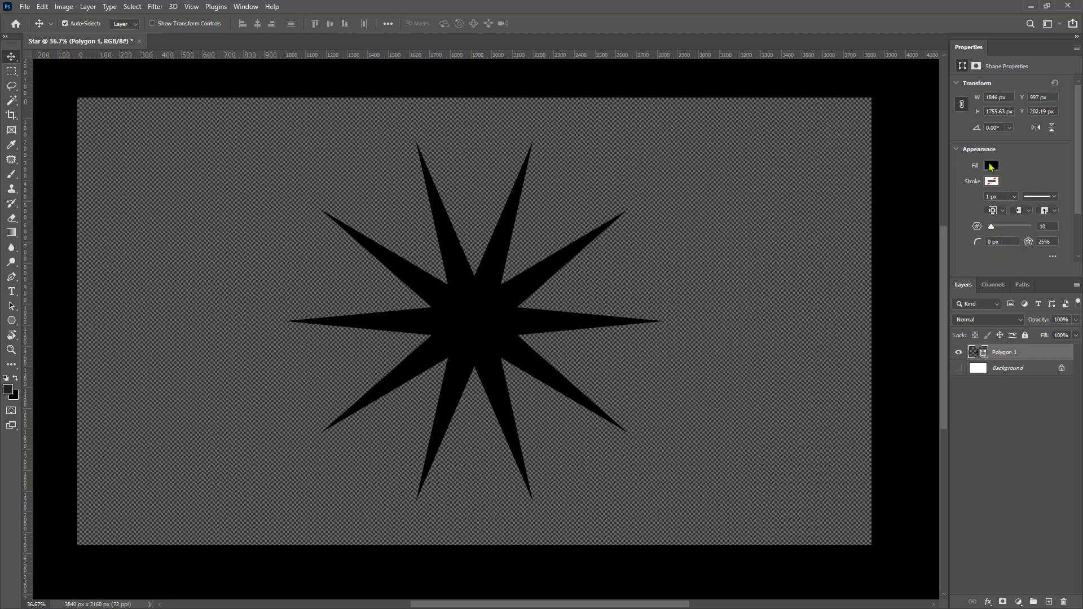
pyautogui.click(991, 166)
pyautogui.click(998, 226)
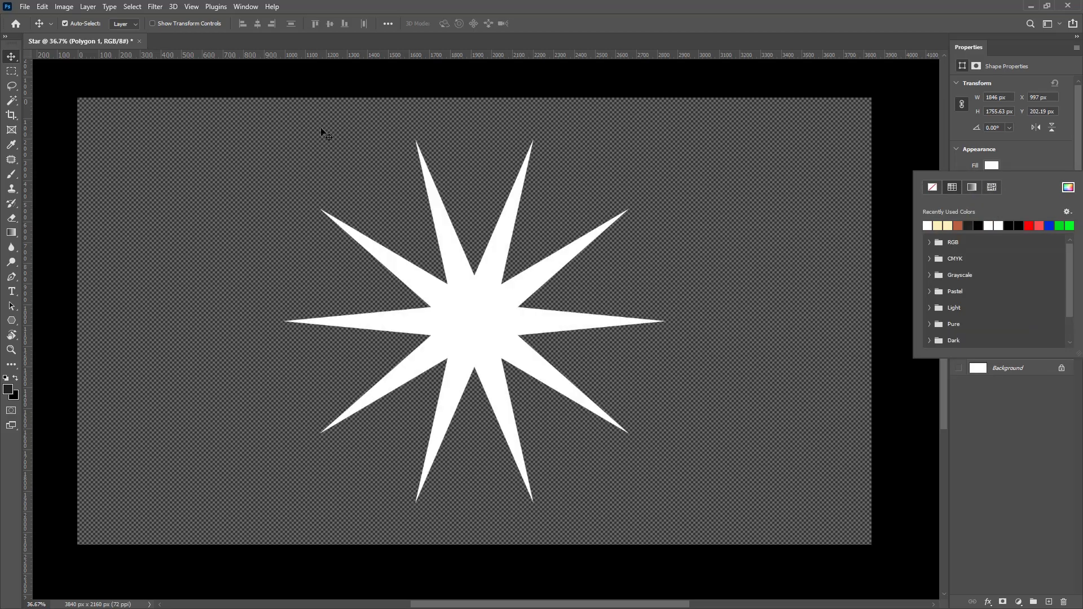
pyautogui.click(130, 160)
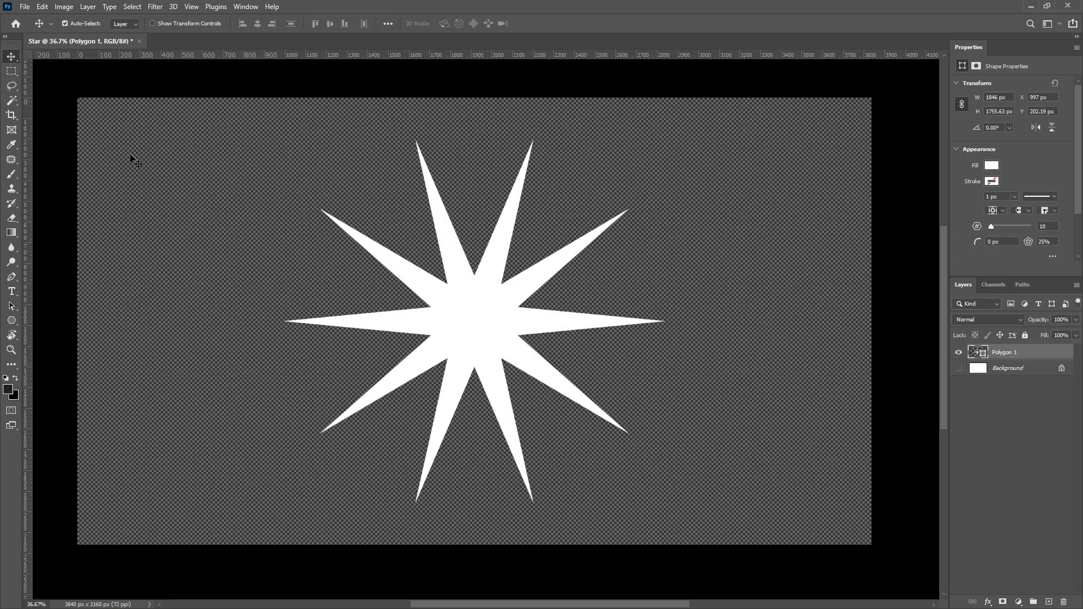
# Export the star on its transparent background with Save for Web as Star.png
pyautogui.click(25, 7)
pyautogui.moveTo(51, 184)
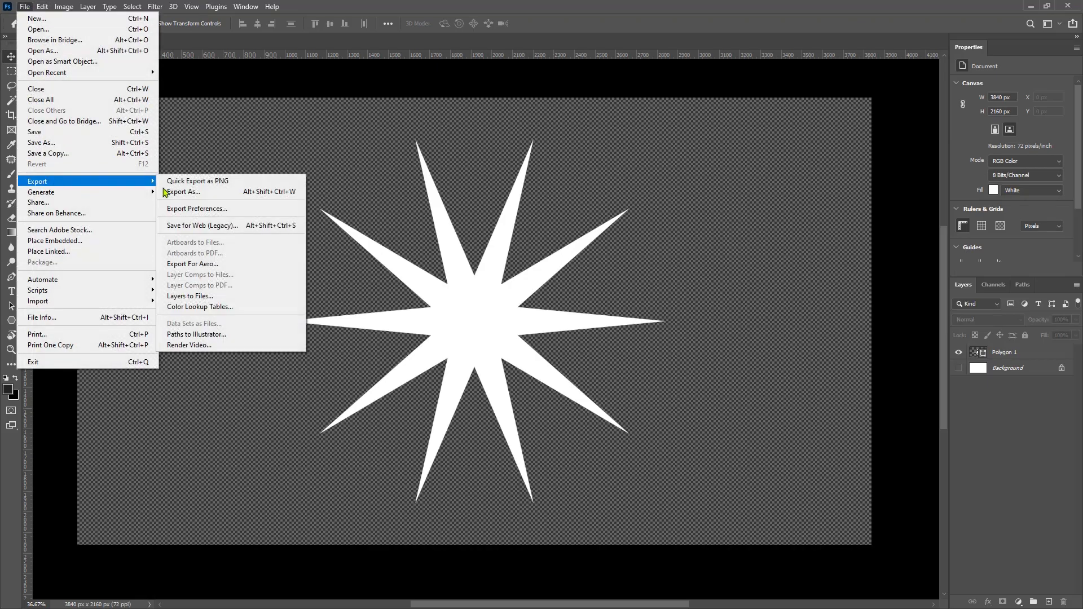
pyautogui.click(253, 227)
pyautogui.click(600, 509)
pyautogui.click(497, 315)
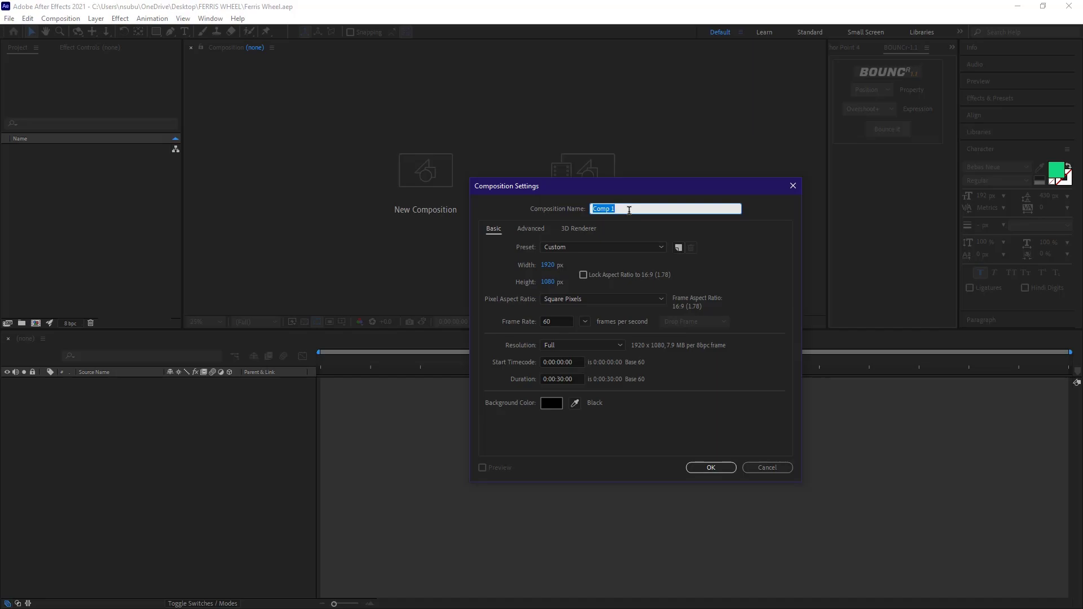
# Switch to After Effects and create a 30-second 1920 x 1080 composition named MAIN at 60 fps
pyautogui.write('MAIN')
pyautogui.click(711, 468)
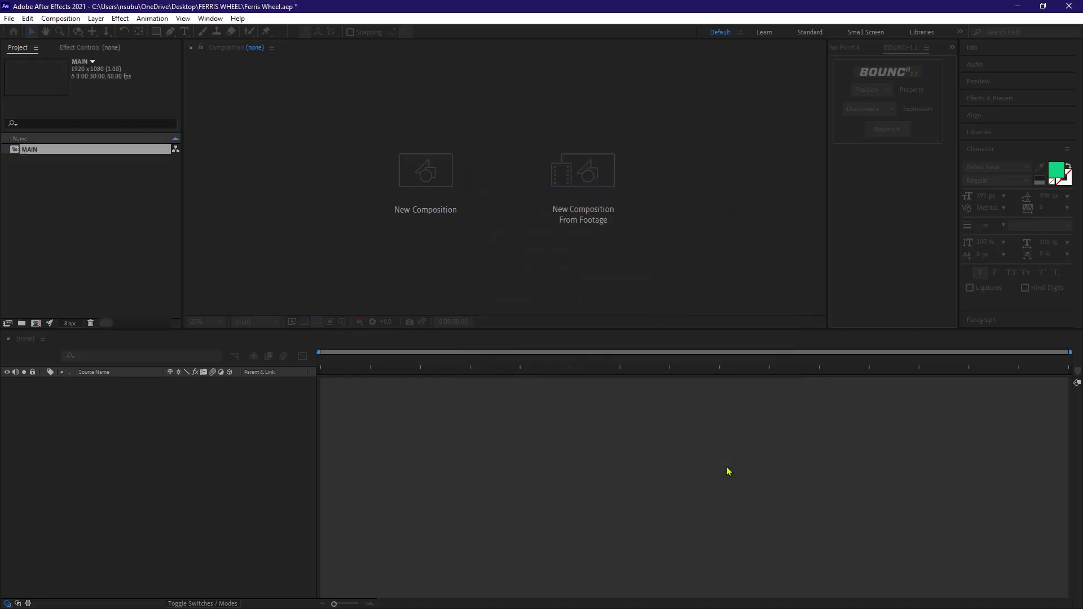
# Import Assets.psd as Composition - Retain Layer Sizes with editable layer styles
pyautogui.click(9, 18)
pyautogui.moveTo(84, 160)
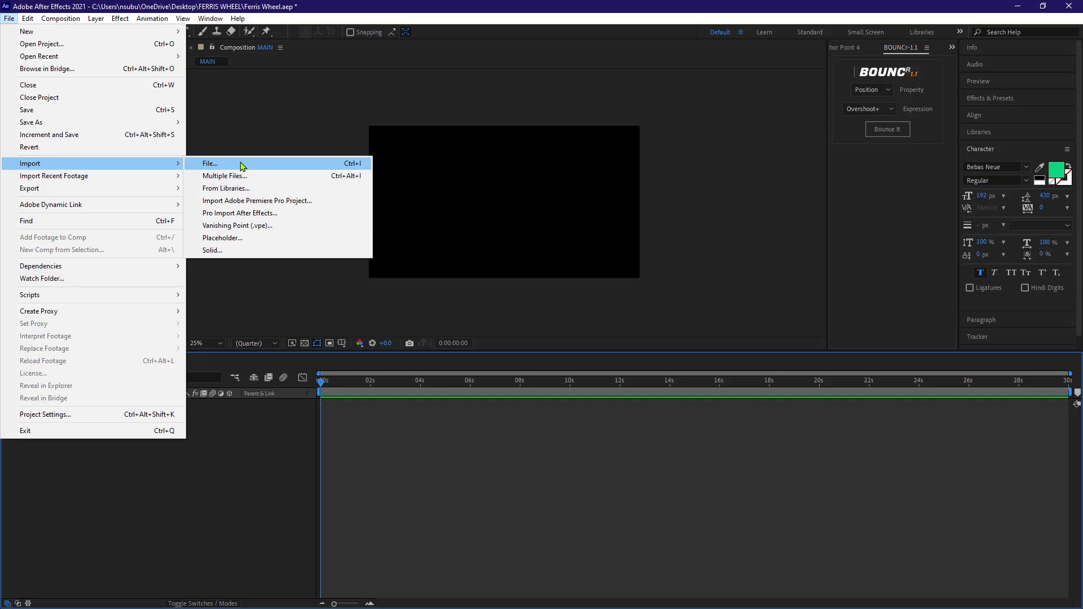
pyautogui.click(241, 164)
pyautogui.click(140, 109)
pyautogui.click(447, 387)
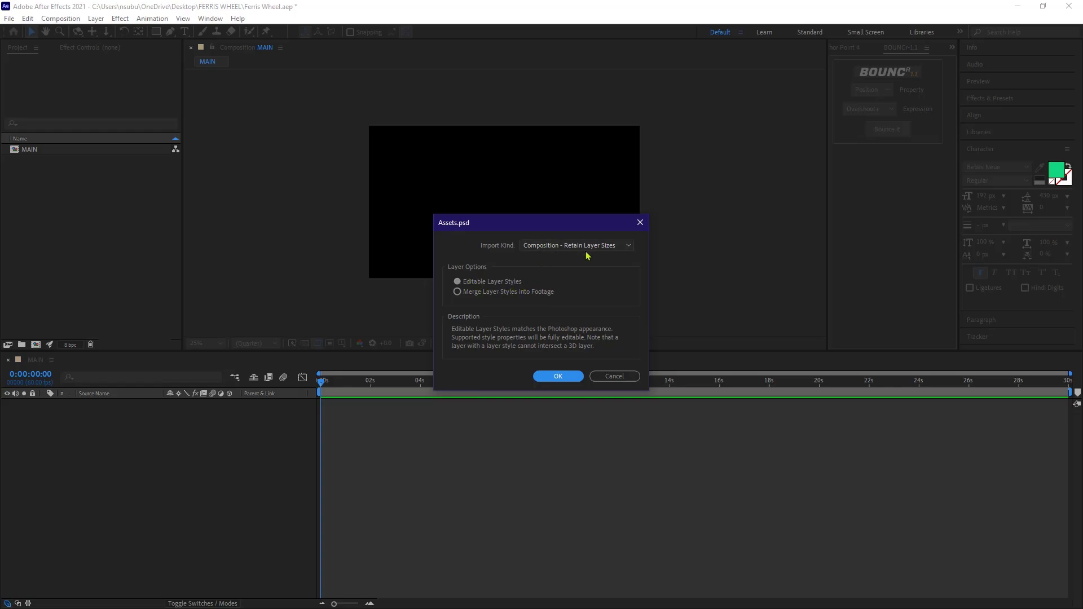
pyautogui.click(564, 377)
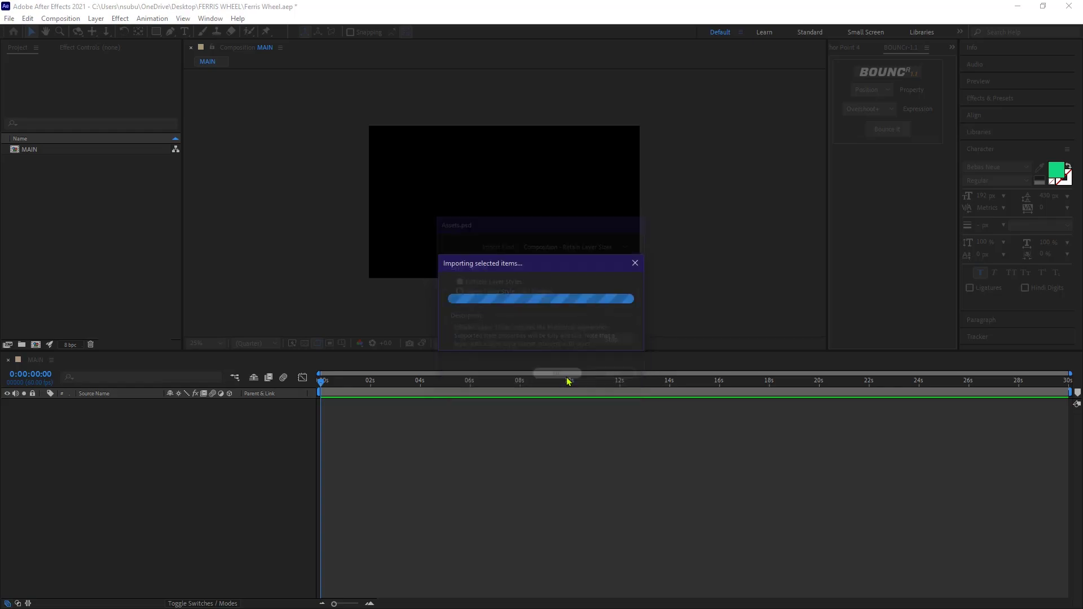
# Add all the layers from the Assets Layers folder to the MAIN composition
pyautogui.click(34, 161)
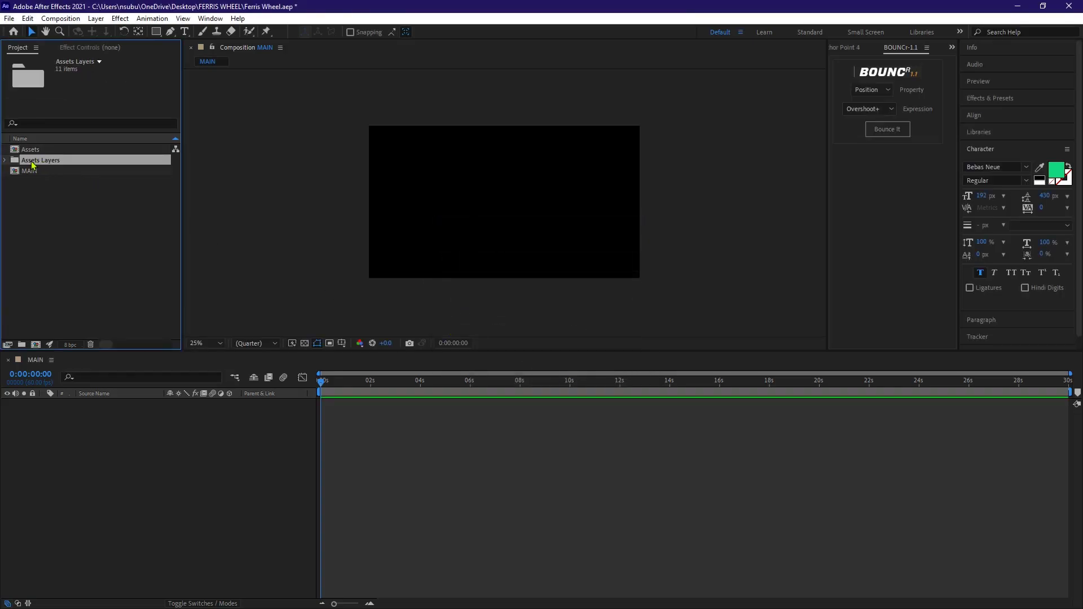
pyautogui.doubleClick(32, 163)
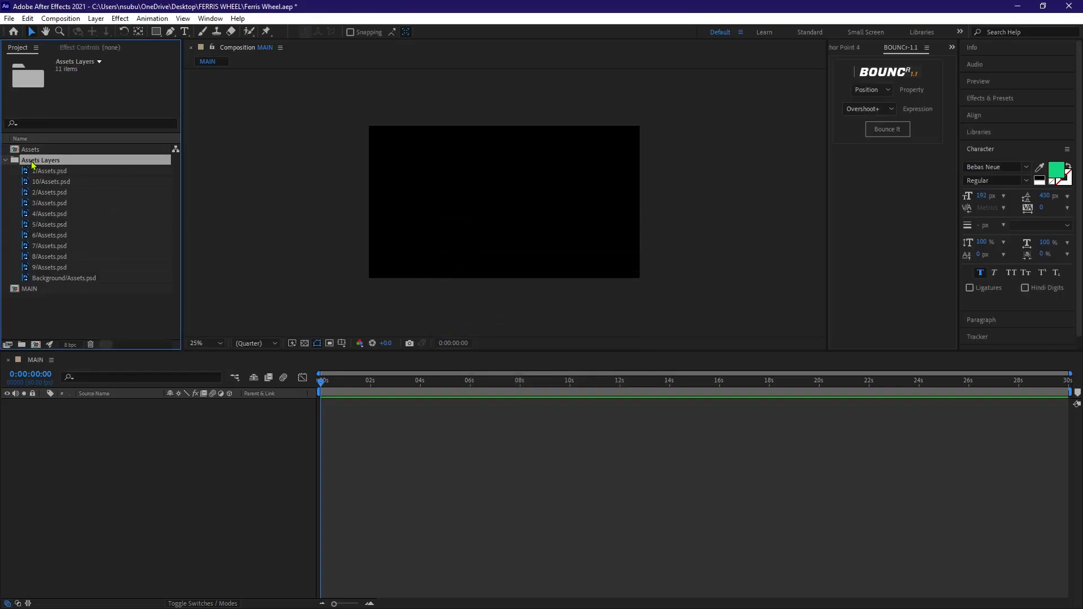
pyautogui.click(54, 280)
pyautogui.keyDown('shift'); pyautogui.click(47, 172); pyautogui.keyUp('shift')
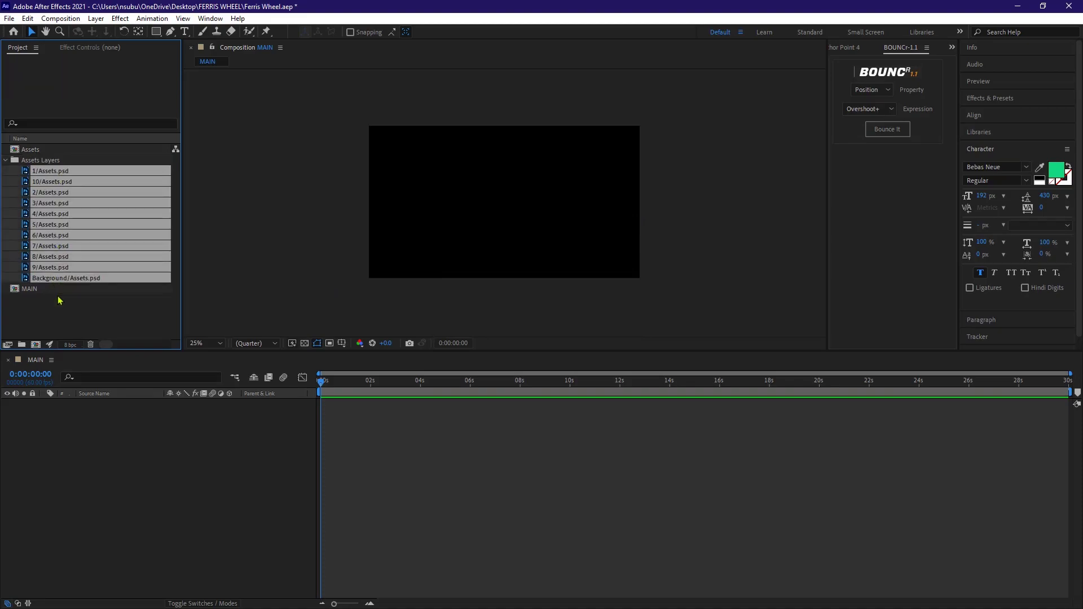
pyautogui.moveTo(60, 285); pyautogui.dragTo(116, 409)
# Scale all the imported Assets.psd layers in MAIN to 50%
pyautogui.click(109, 549)
pyautogui.press('s')
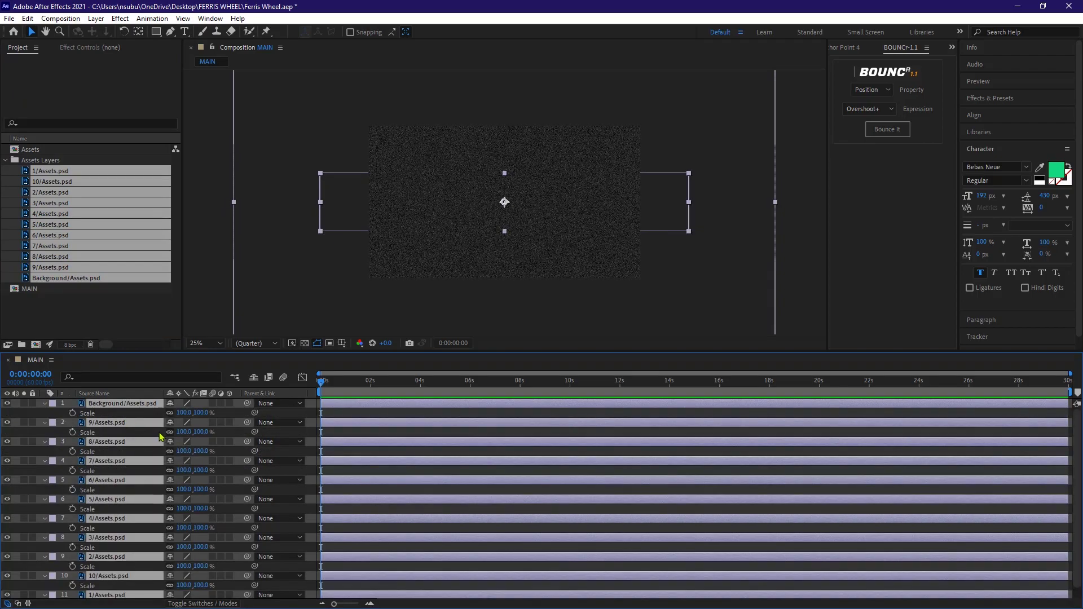
pyautogui.click(184, 432)
pyautogui.write('50')
pyautogui.press('Return')
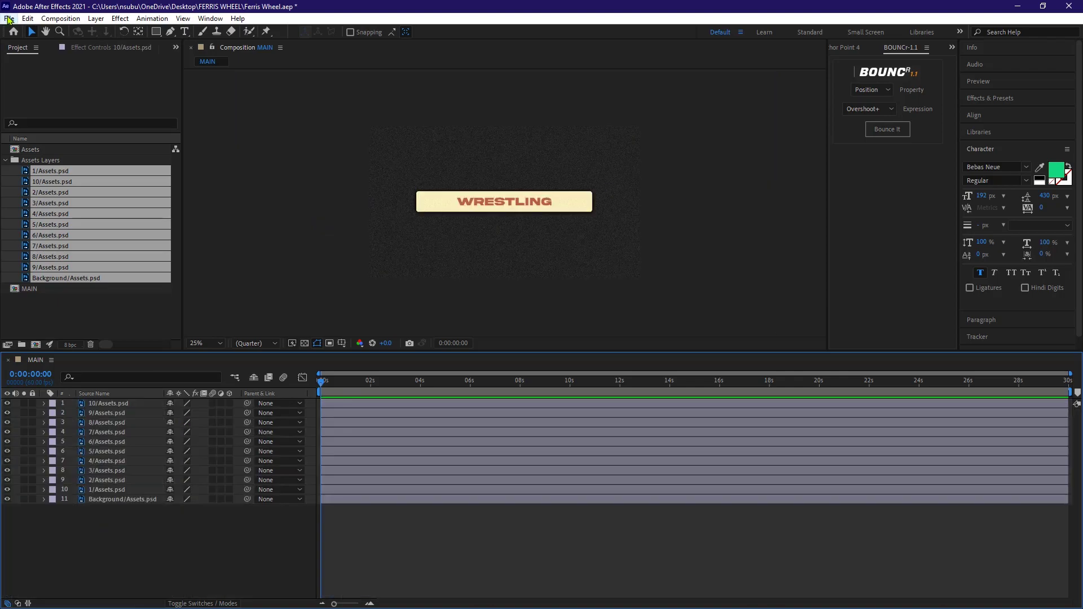
pyautogui.click(9, 18)
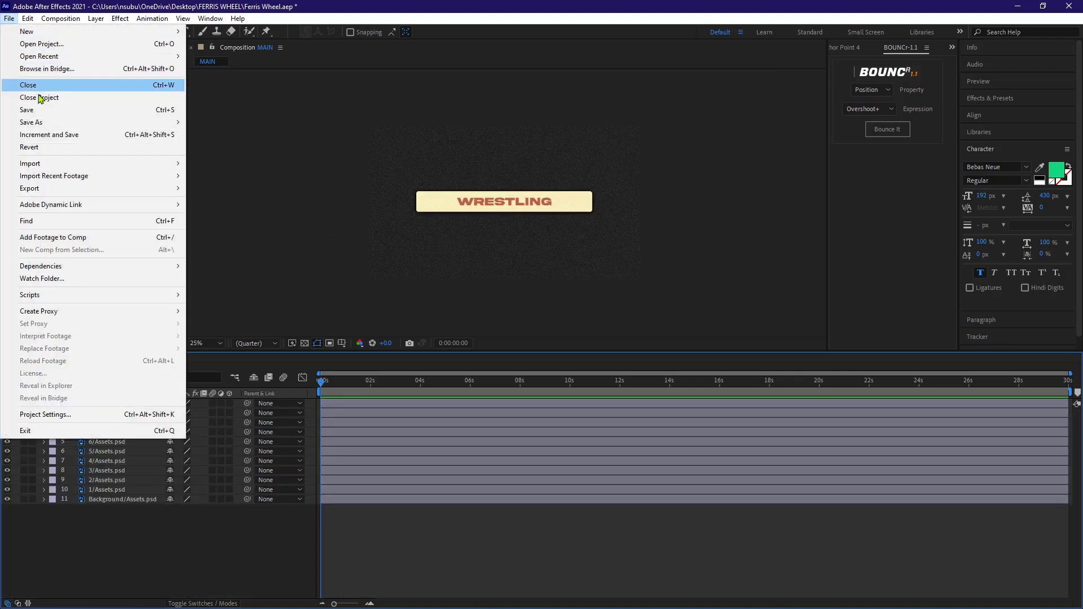
pyautogui.click(201, 525)
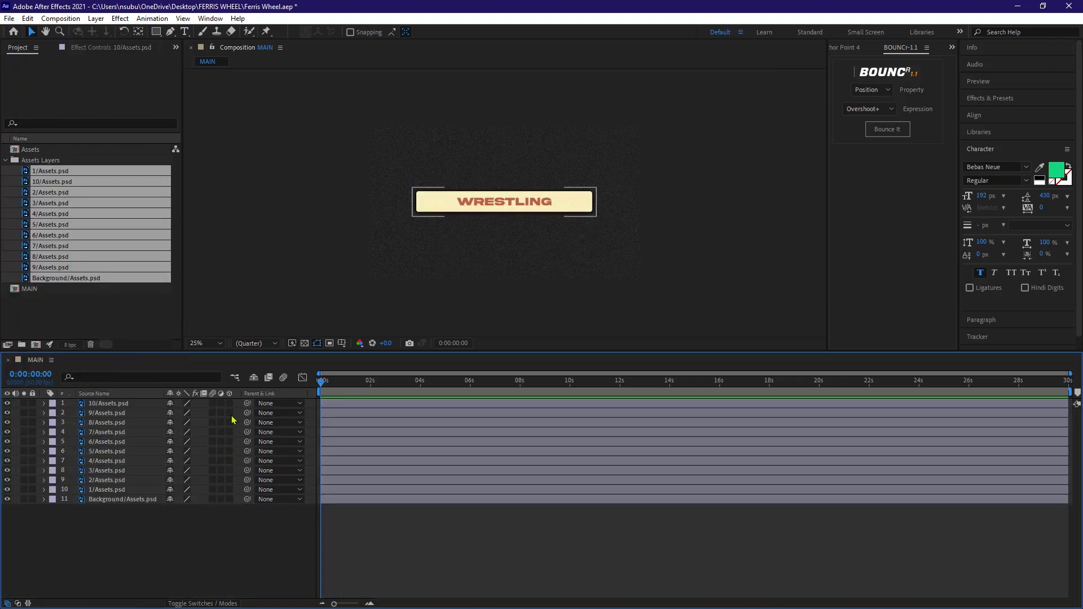
# Make the ten numbered plate layers 3D and lock the Background layer
pyautogui.moveTo(230, 404); pyautogui.dragTo(232, 489)
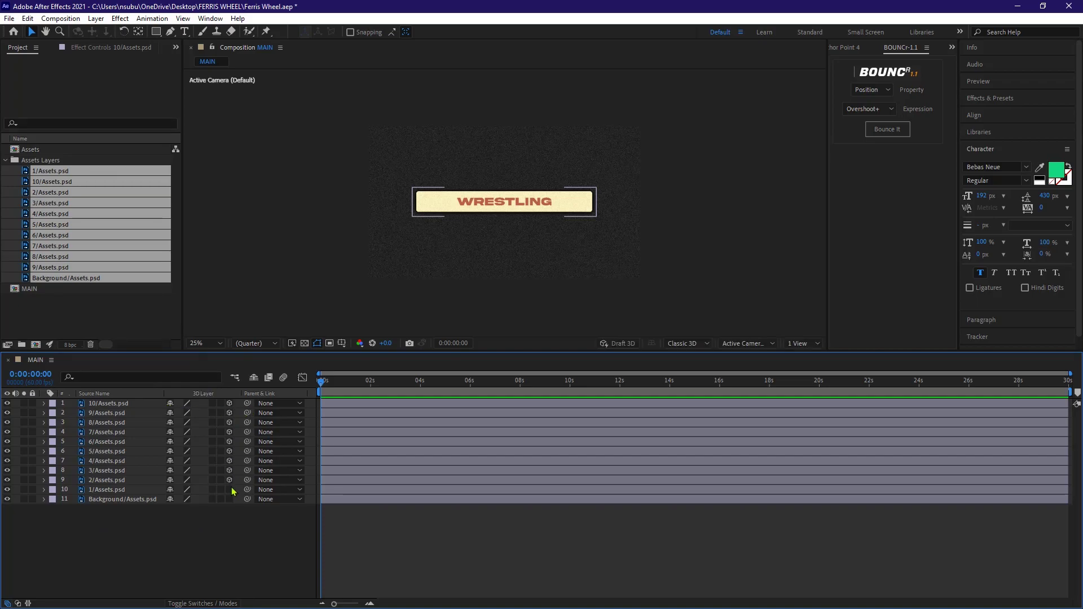
pyautogui.click(132, 499)
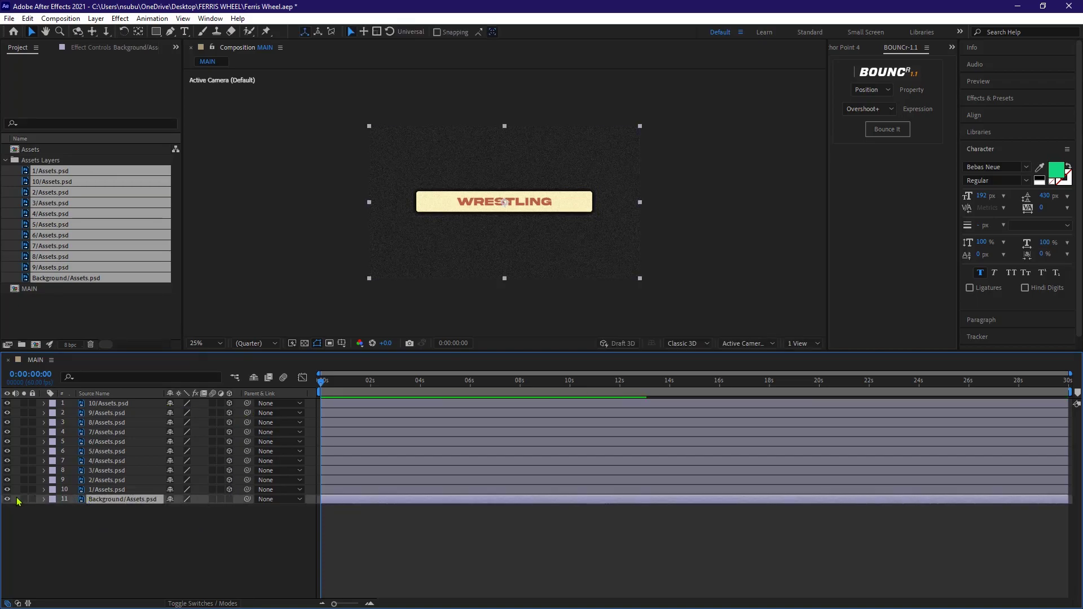
pyautogui.click(33, 500)
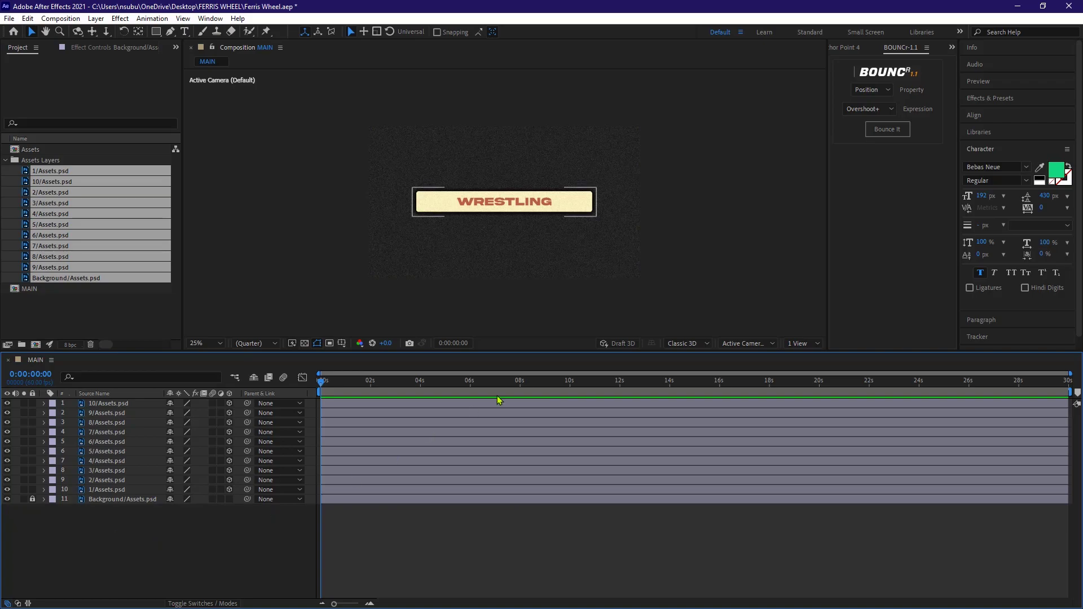
pyautogui.click(809, 344)
# Import Star.png and add it as the uppermost layer of the MAIN composition
pyautogui.click(11, 19)
pyautogui.moveTo(85, 163)
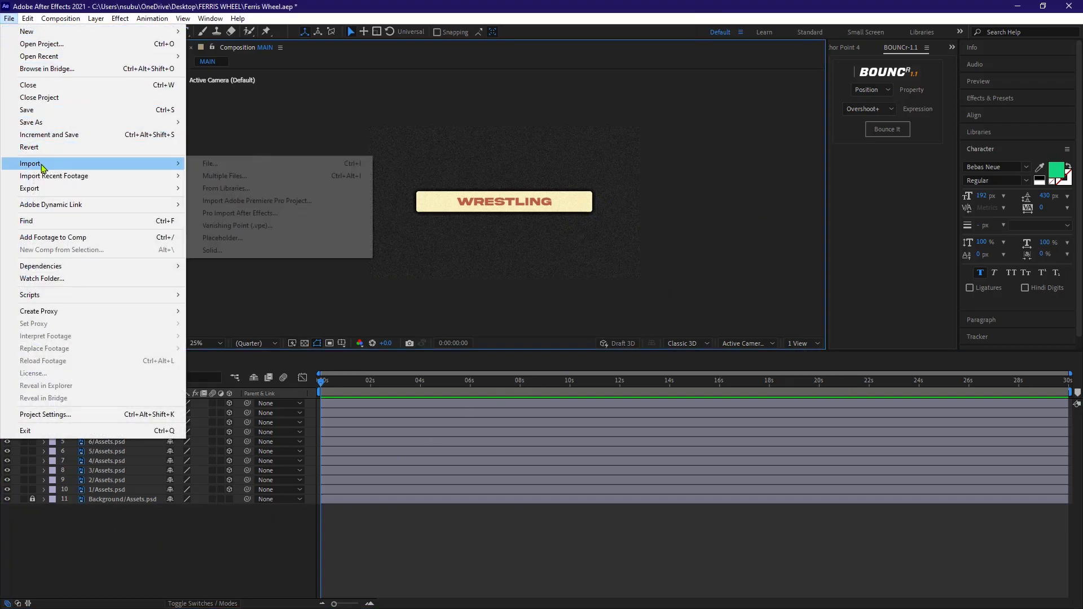
pyautogui.click(211, 163)
pyautogui.click(446, 383)
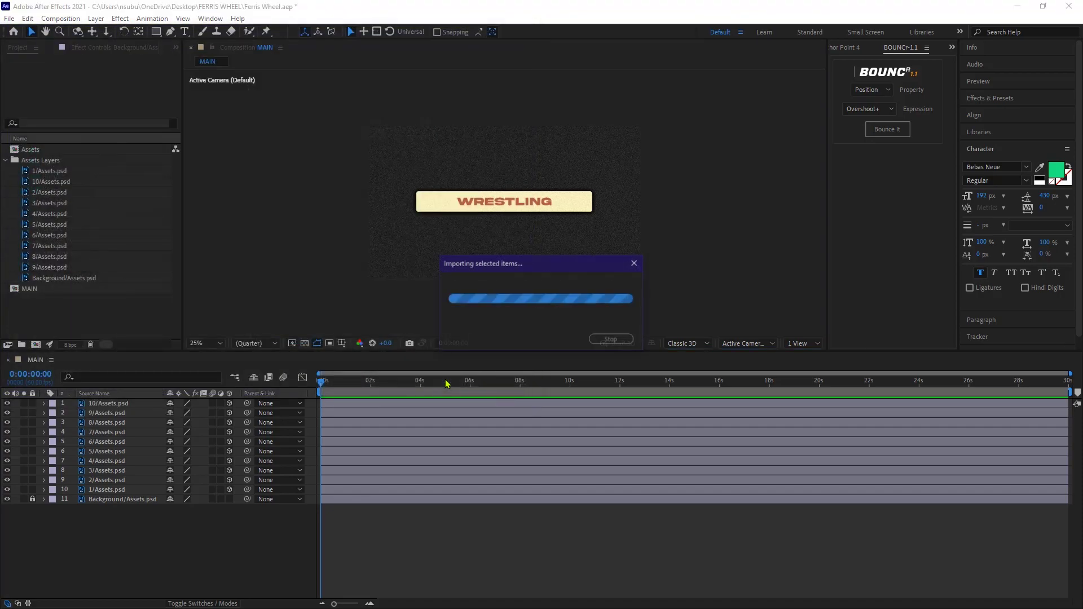
pyautogui.moveTo(52, 289); pyautogui.dragTo(93, 404)
# Scale the Star.png layer to 50% and make it a 3D layer
pyautogui.press('s')
pyautogui.moveTo(182, 412); pyautogui.dragTo(153, 413)
pyautogui.click(220, 413)
pyautogui.click(230, 403)
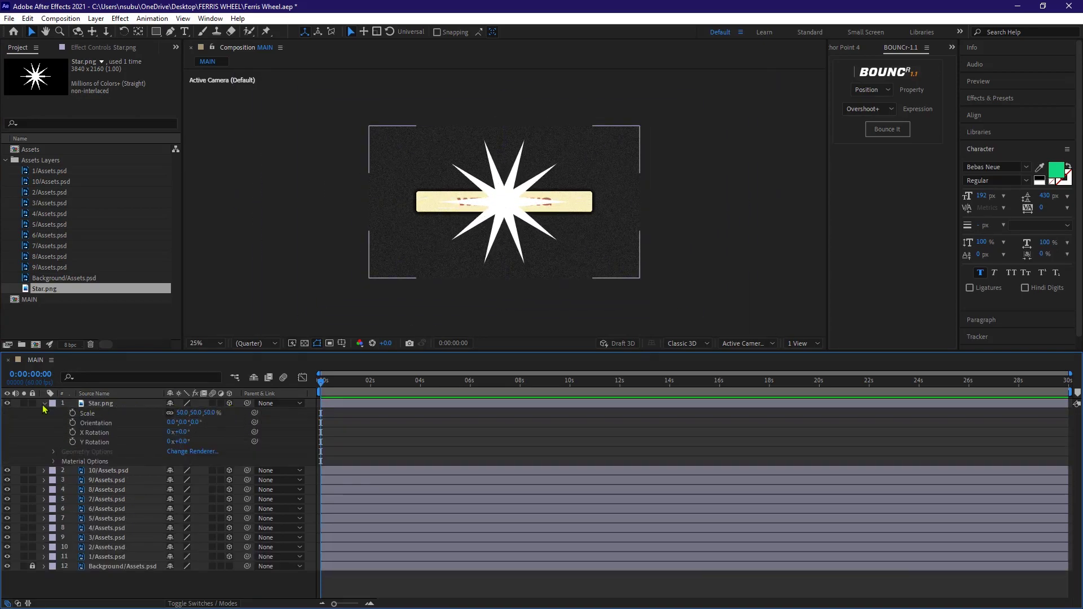
# Set the Star.png layer's Y Rotation to 90°
pyautogui.click(138, 407)
pyautogui.press('r')
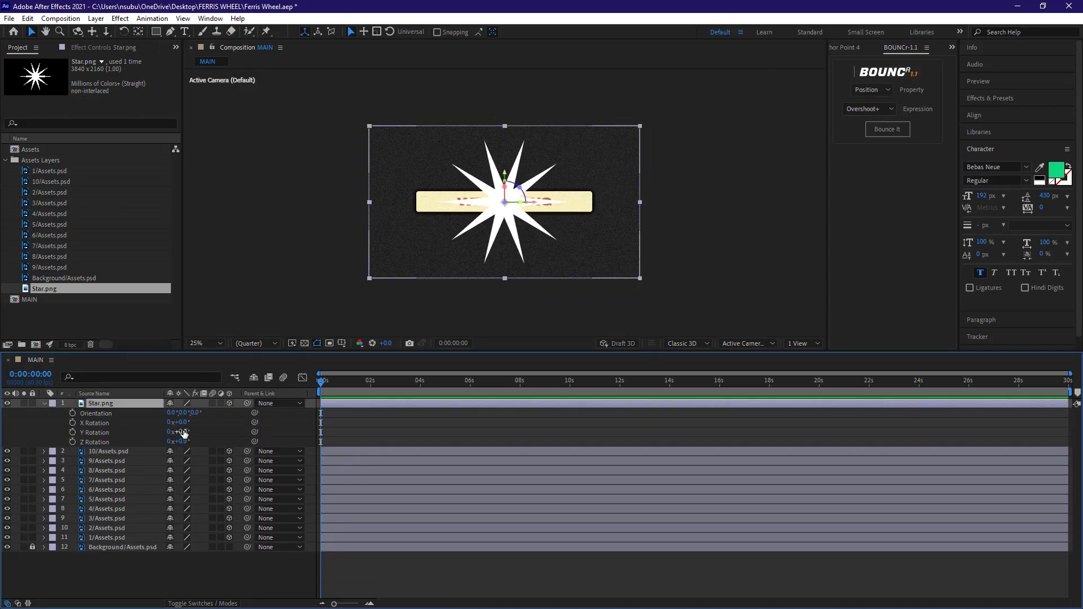
pyautogui.moveTo(184, 434); pyautogui.dragTo(209, 433)
pyautogui.click(184, 433)
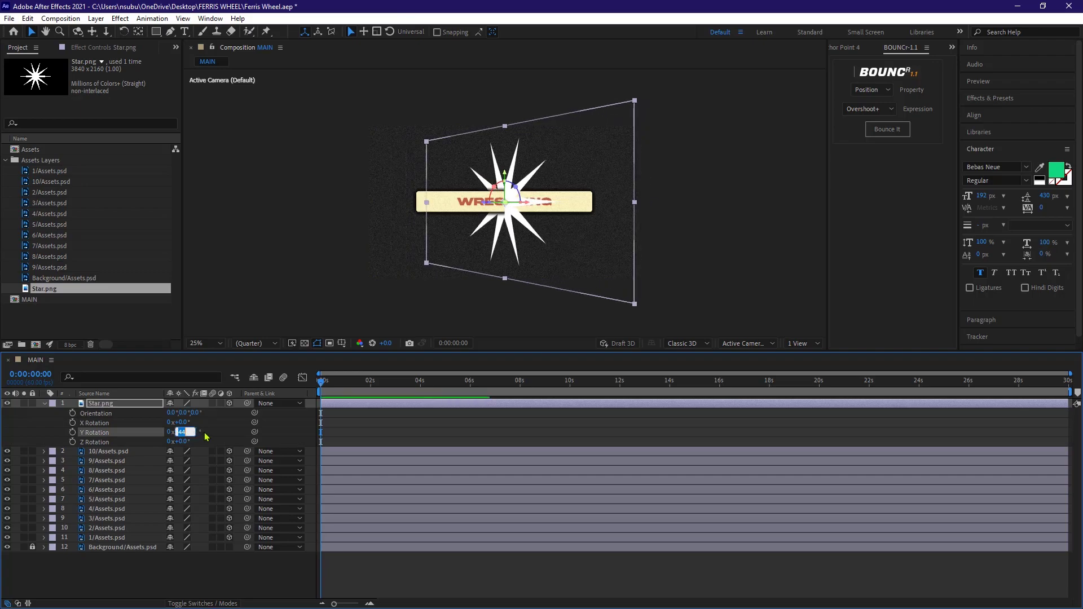
pyautogui.write('90')
pyautogui.press('Return')
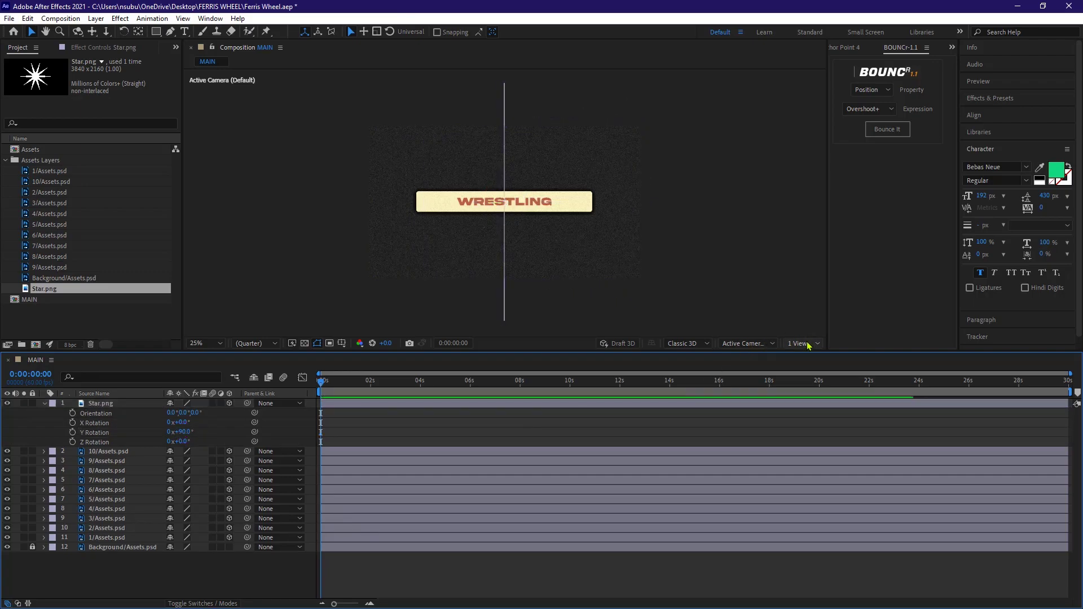
# Show the composition in two views and make the Top view active
pyautogui.click(809, 344)
pyautogui.click(804, 374)
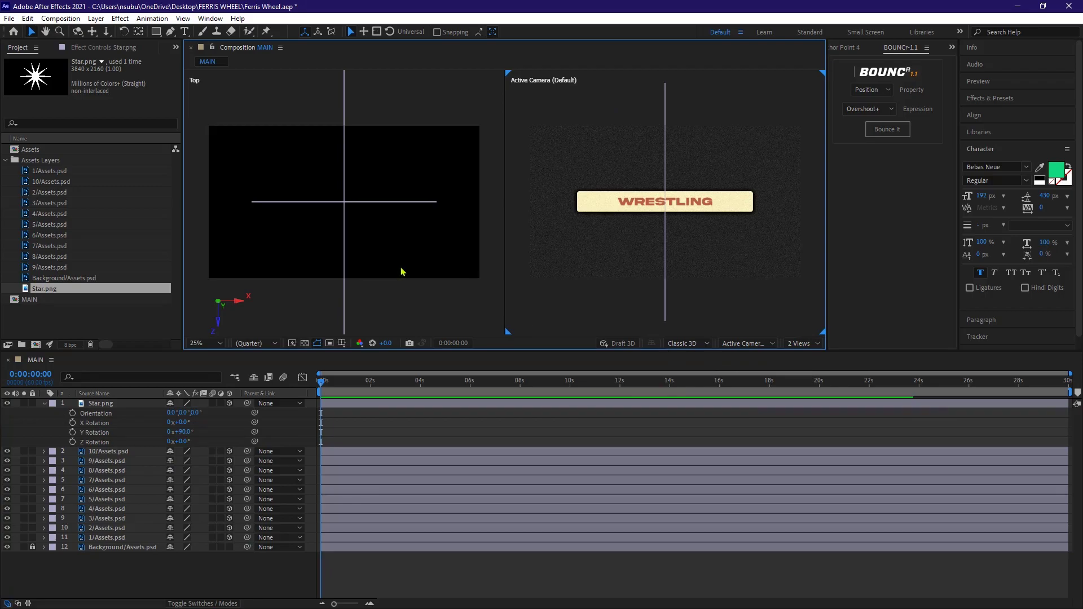
pyautogui.click(381, 283)
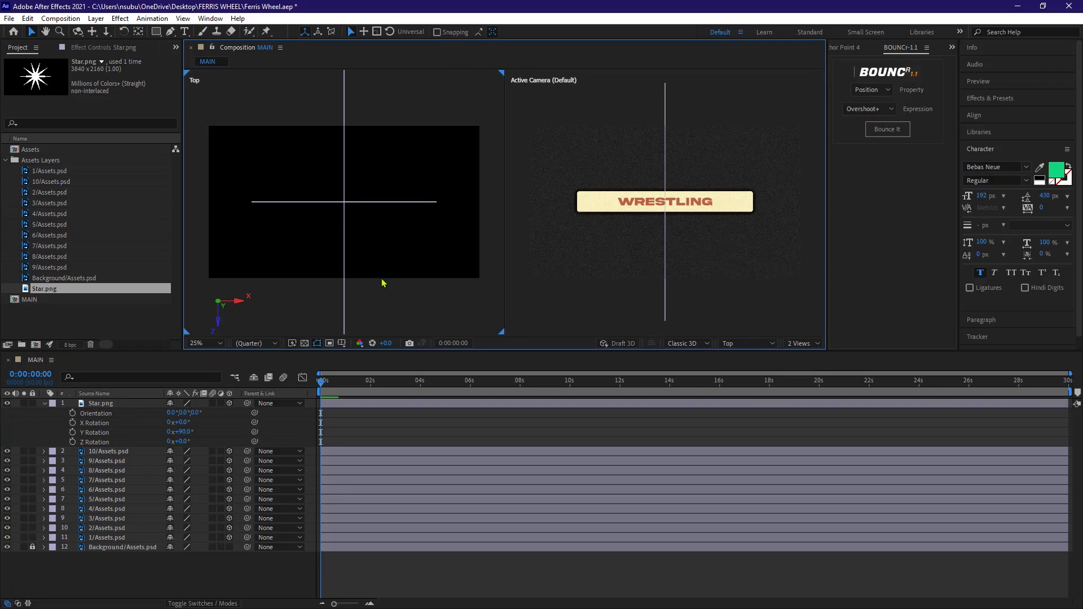
# Switch the active view from Top to Left and display the title/action safe guides
pyautogui.click(745, 345)
pyautogui.click(747, 402)
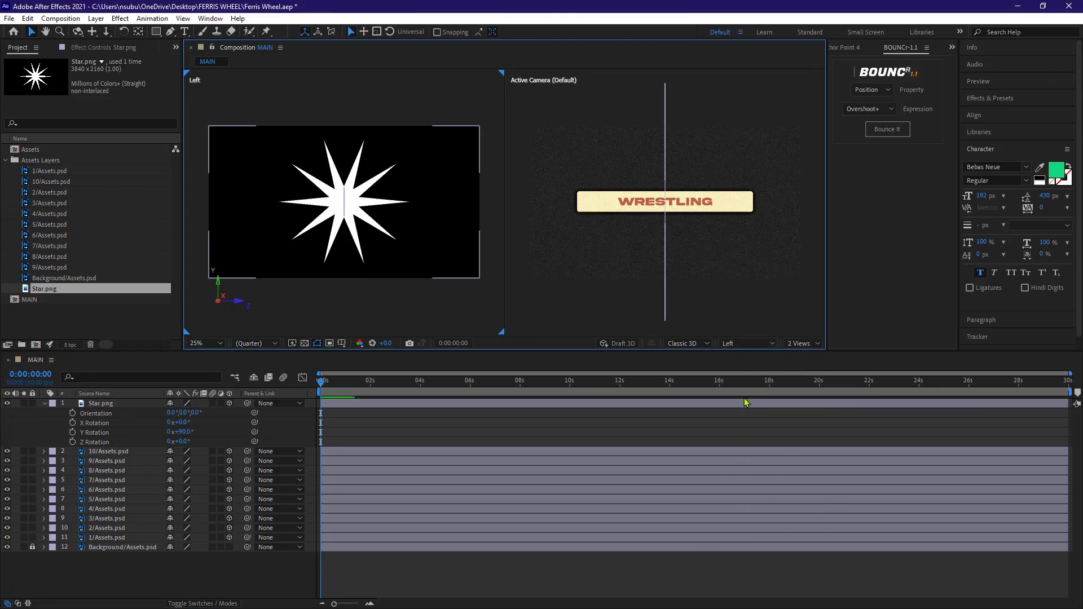
pyautogui.scroll(1, 328, 247)
pyautogui.click(111, 452)
pyautogui.click(117, 460)
pyautogui.click(115, 451)
pyautogui.scroll(1, 297, 184)
pyautogui.scroll(-2, 297, 184)
pyautogui.click(341, 343)
pyautogui.click(370, 354)
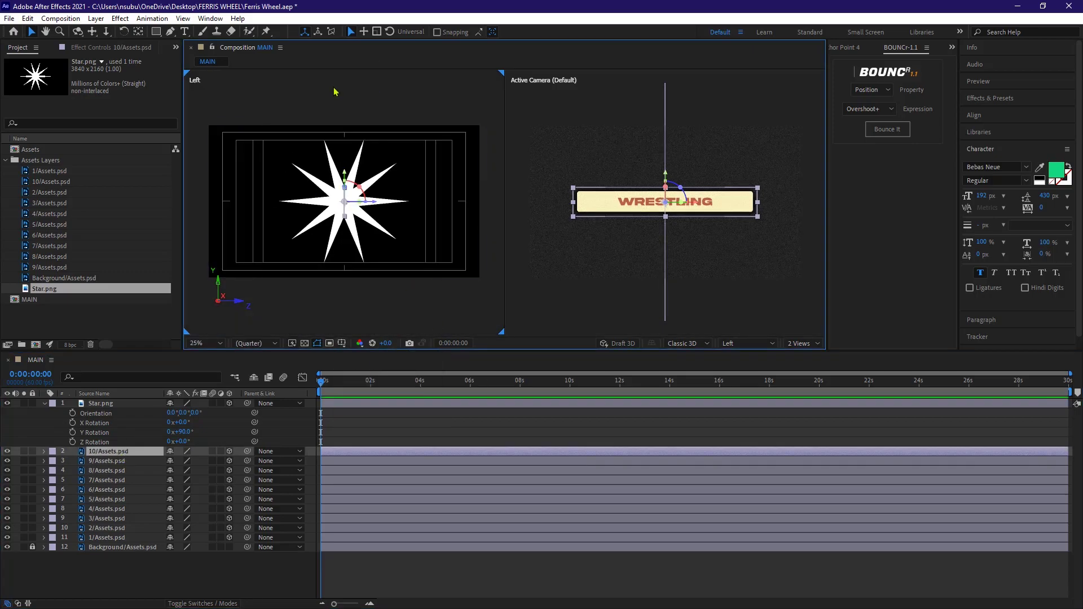
# Show the rulers and place a horizontal guide through the centre of the star in the Left view
pyautogui.hotkey('ctrl', 'r')
pyautogui.scroll(1, 288, 198)
pyautogui.scroll(-1, 287, 198)
pyautogui.moveTo(308, 74); pyautogui.dragTo(308, 204)
# Place 10/Assets.psd and 9/Assets.psd on the star's two horizontal tips, on the negative and positive Z side, and lock both layers
pyautogui.scroll(2, 308, 204)
pyautogui.moveTo(226, 206); pyautogui.dragTo(286, 246)
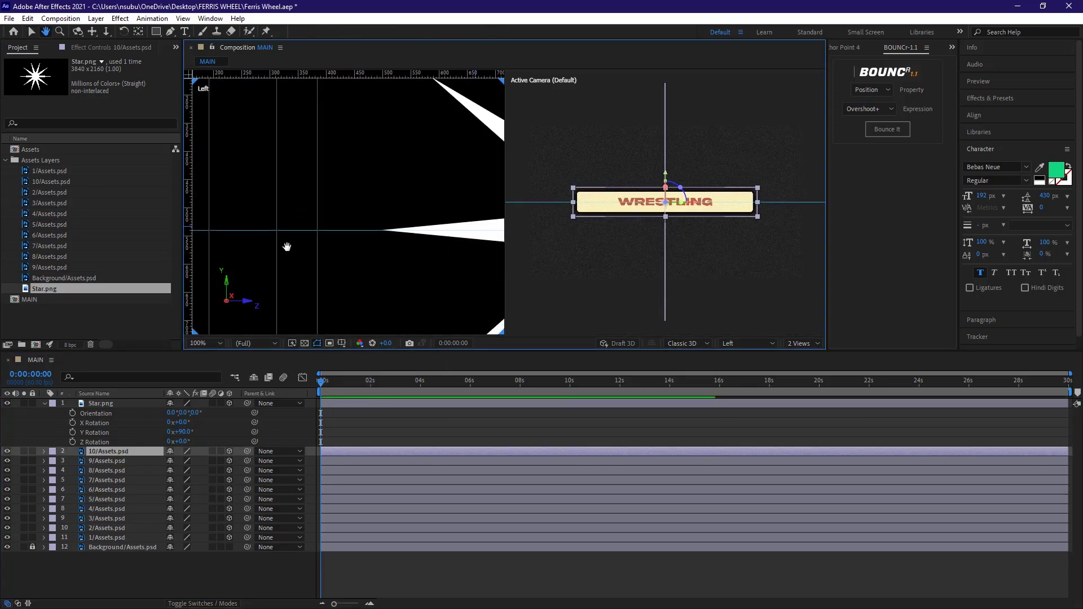
pyautogui.scroll(-2, 341, 204)
pyautogui.press('p')
pyautogui.scroll(3, 357, 206)
pyautogui.click(212, 460)
pyautogui.hotkey('ctrl', 'l')
# Position 8/Assets.psd at 960, 268.8, 372.5 and 7/Assets.psd at 960, 268.8, -372.5 on the star's upper outer tips, and lock both layers
pyautogui.click(107, 472)
pyautogui.scroll(5, 365, 170)
pyautogui.moveTo(415, 210); pyautogui.dragTo(315, 237)
pyautogui.press('p')
pyautogui.scroll(-1, 344, 204)
pyautogui.click(198, 490)
pyautogui.press('p')
pyautogui.click(207, 499)
pyautogui.write('-372.5')
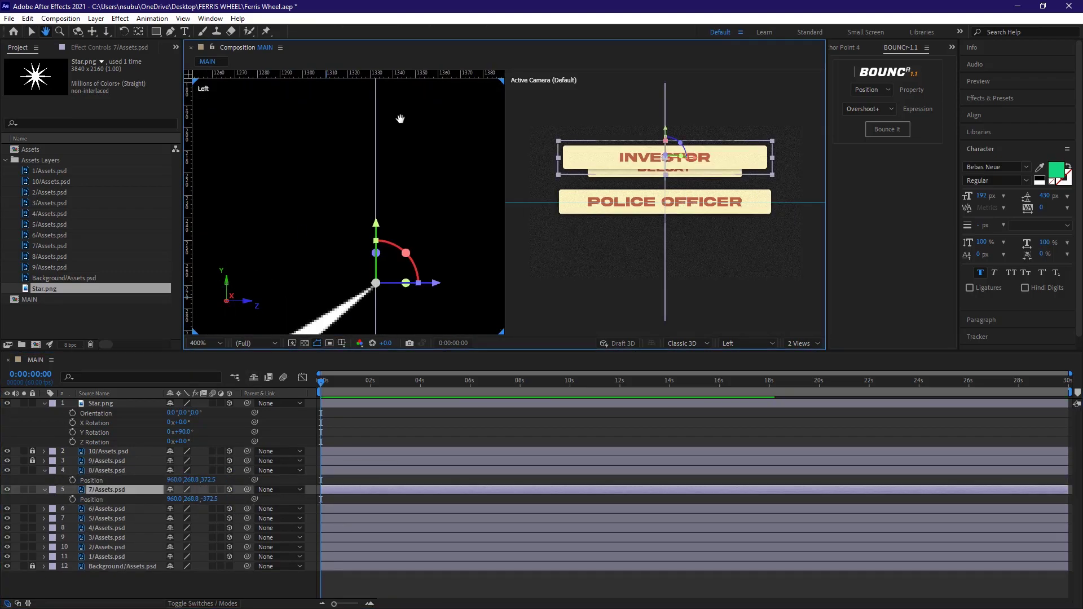
pyautogui.hotkey('ctrl', 'l')
# Place 6/Assets.psd and 5/Assets.psd on the star's lower outer tips, using Z positions 372.5 and -372.5, and lock them
pyautogui.click(106, 489)
pyautogui.moveTo(400, 170); pyautogui.dragTo(377, 208)
pyautogui.press('p')
pyautogui.click(208, 509)
pyautogui.write('372.5')
pyautogui.click(106, 518)
pyautogui.press('p')
pyautogui.click(207, 528)
pyautogui.write('-372.5')
pyautogui.hotkey('ctrl', 'l')
# Place the remaining 4/, 3/, 2/ and 1/Assets.psd plates on the star's uppermost and lowermost tips, and unlock the plate layers
pyautogui.click(106, 538)
pyautogui.moveTo(319, 175); pyautogui.dragTo(339, 115)
pyautogui.click(107, 556)
pyautogui.moveTo(191, 566); pyautogui.dragTo(468, 528)
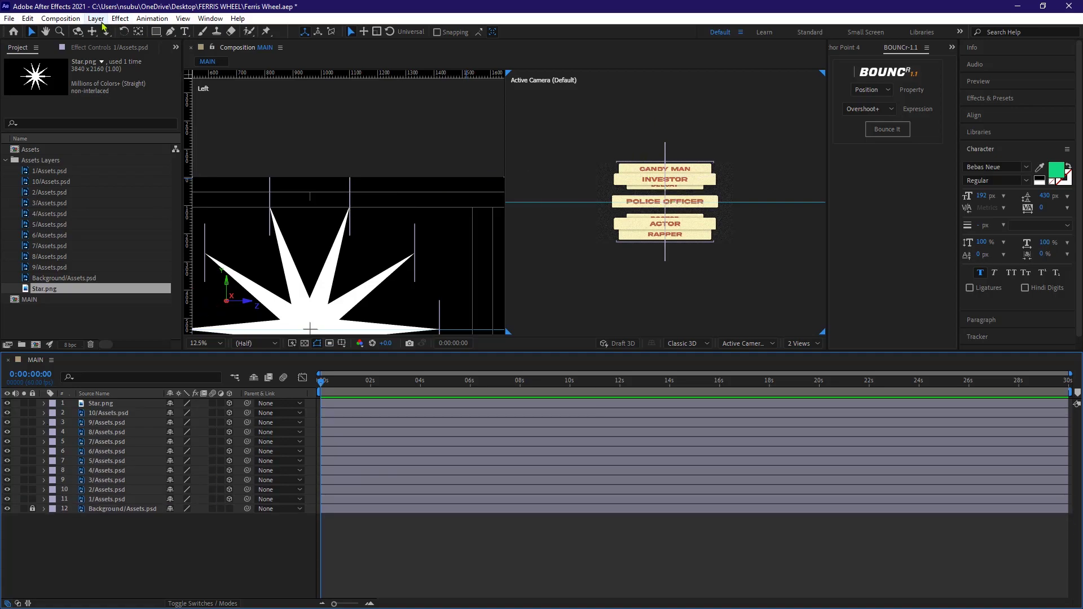
# Add a null object to the composition and rename it Rotator
pyautogui.click(97, 19)
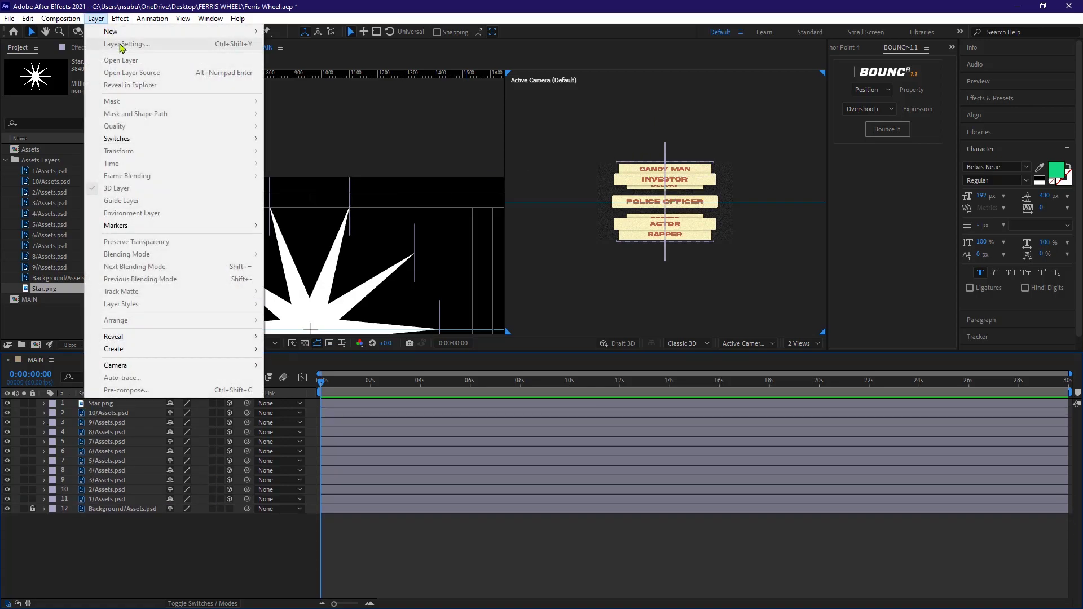
pyautogui.moveTo(120, 33)
pyautogui.click(310, 85)
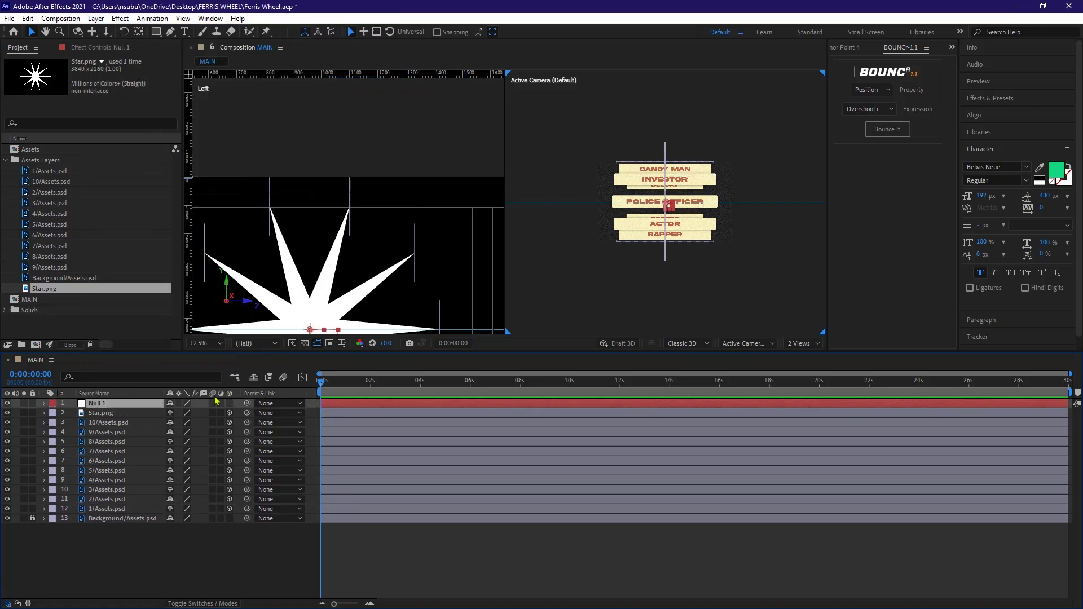
pyautogui.rightClick(106, 404)
pyautogui.click(124, 391)
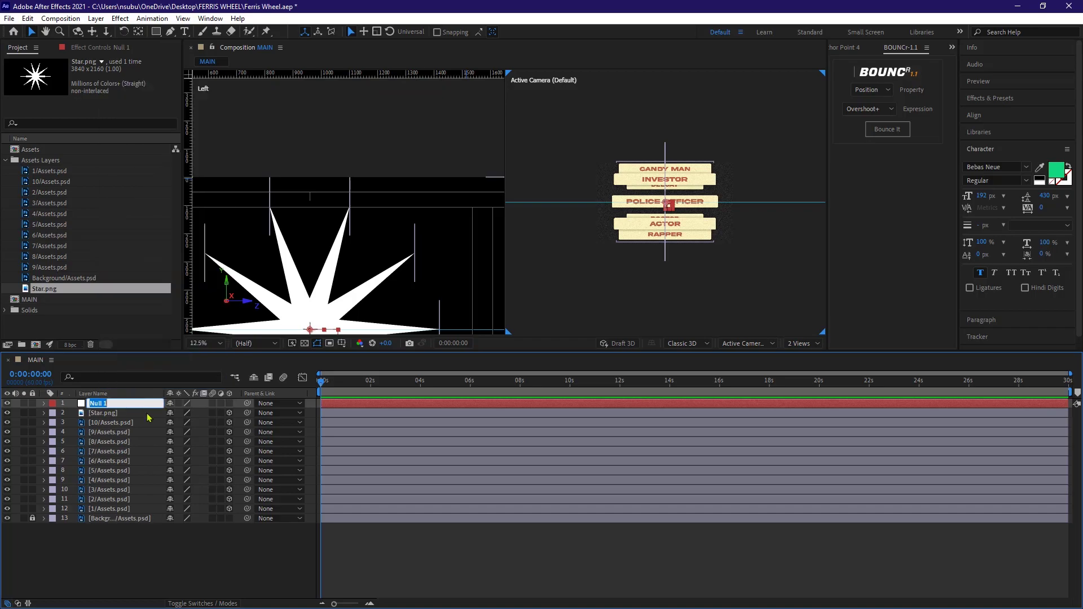
pyautogui.write('Rot')
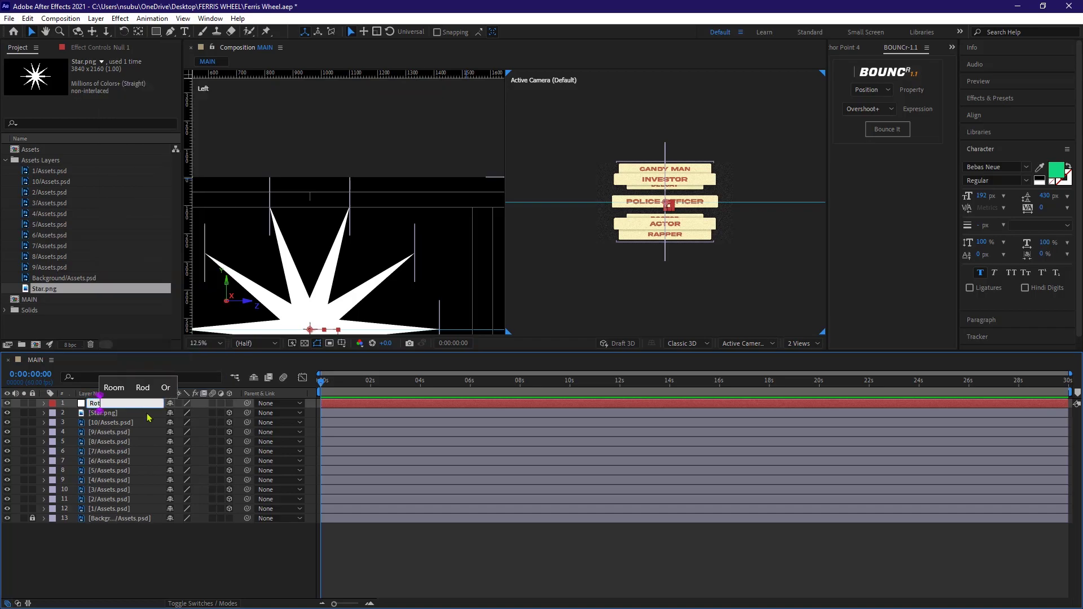
pyautogui.write('ator')
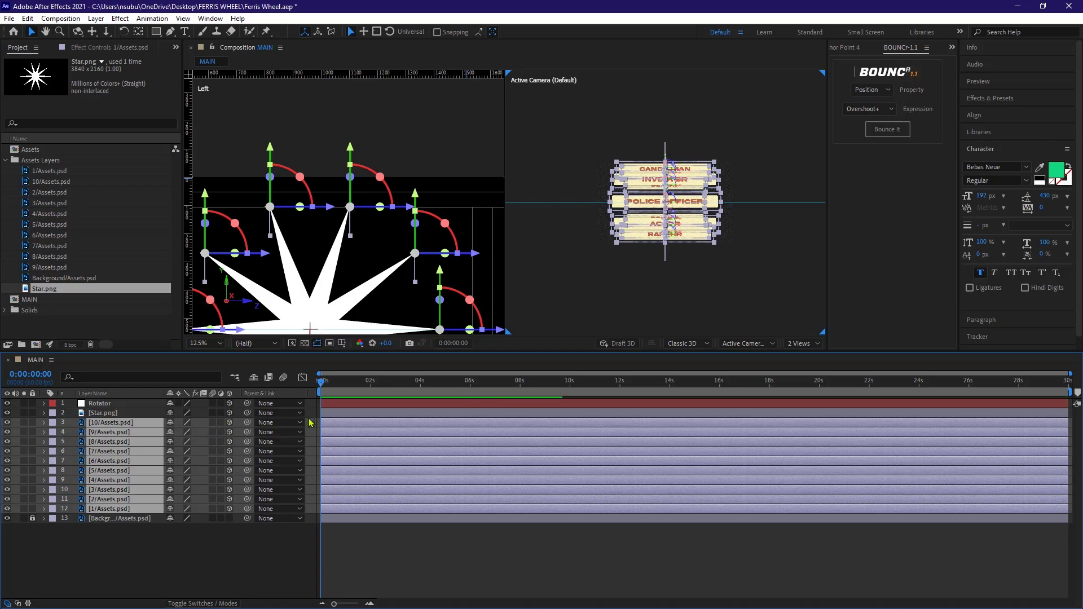
# Parent all ten plate layers, 10/Assets.psd through 1/Assets.psd, to the Rotator null
pyautogui.click(300, 423)
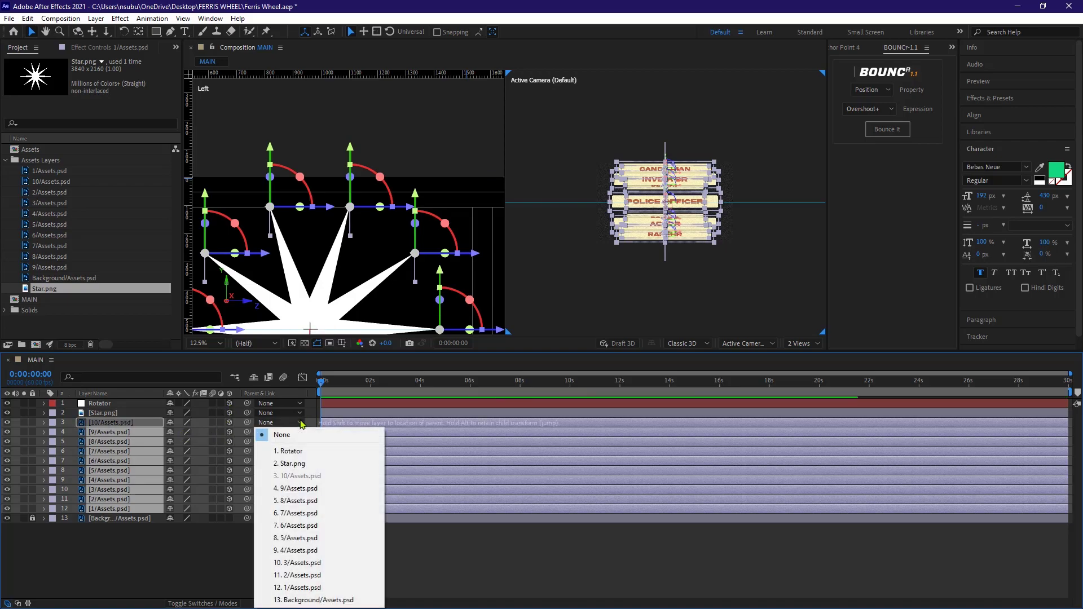
pyautogui.click(291, 450)
pyautogui.press('capslock')
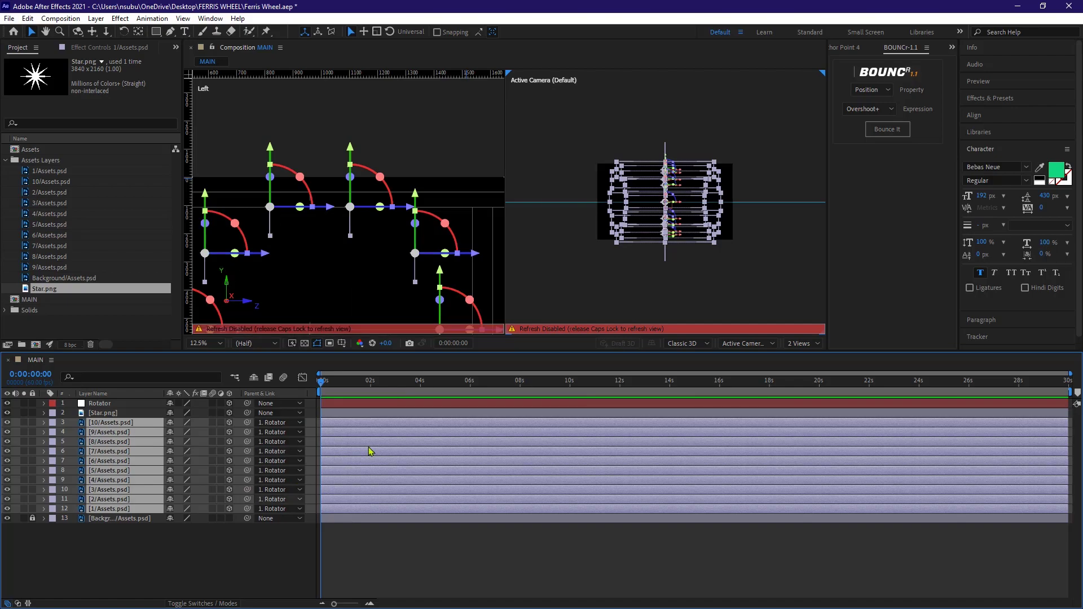
pyautogui.press('capslock')
# Try rotating the Rotator null around its X axis to turn the wheel
pyautogui.click(115, 403)
pyautogui.press('r')
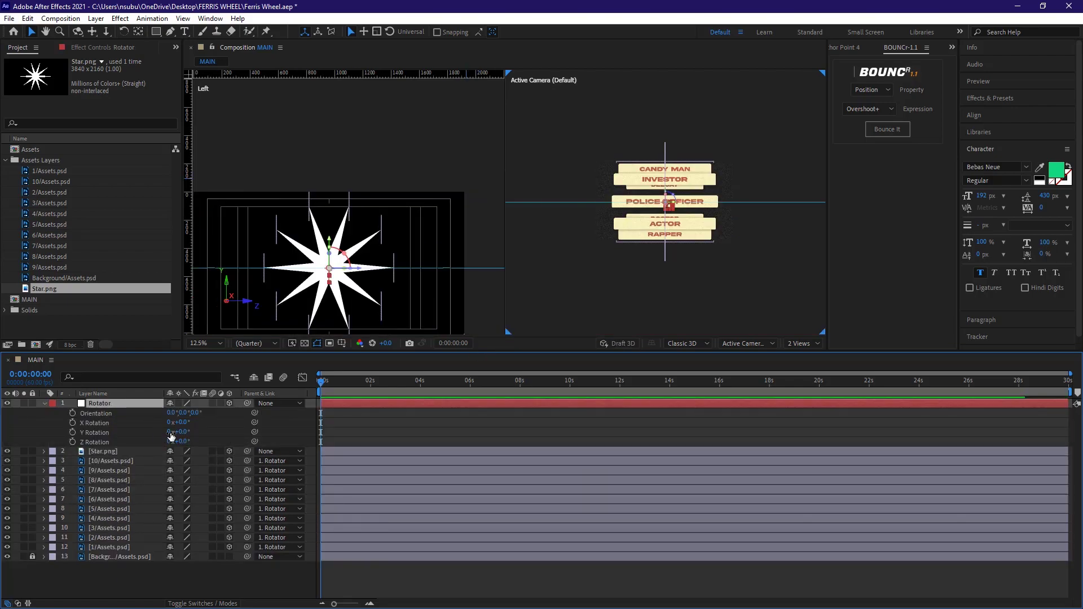
pyautogui.moveTo(184, 424); pyautogui.dragTo(492, 389)
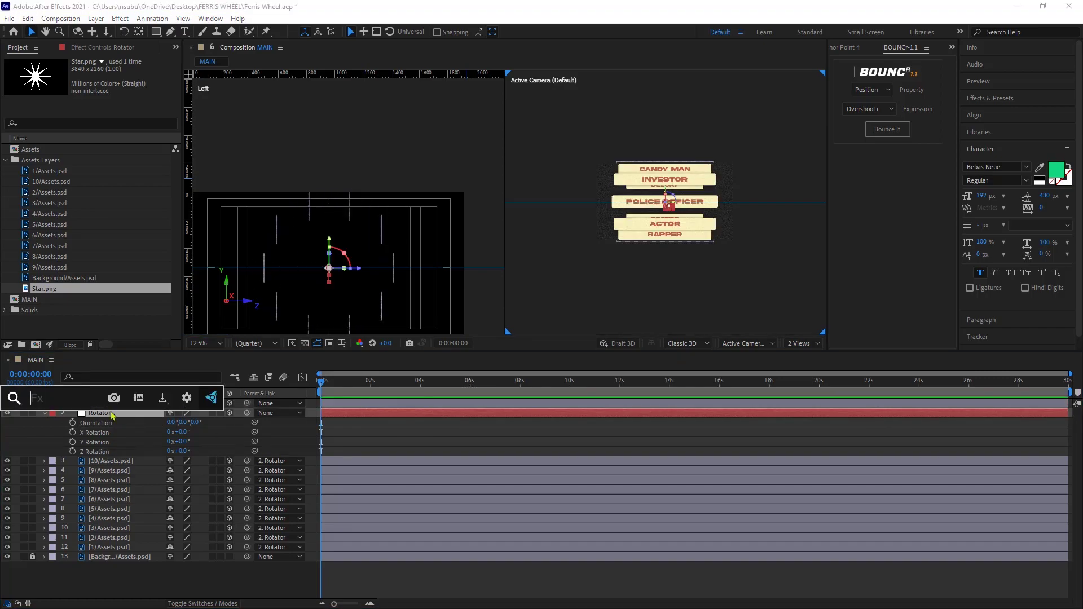
# Add a Slider Control effect to the Rotator null
pyautogui.write('sli')
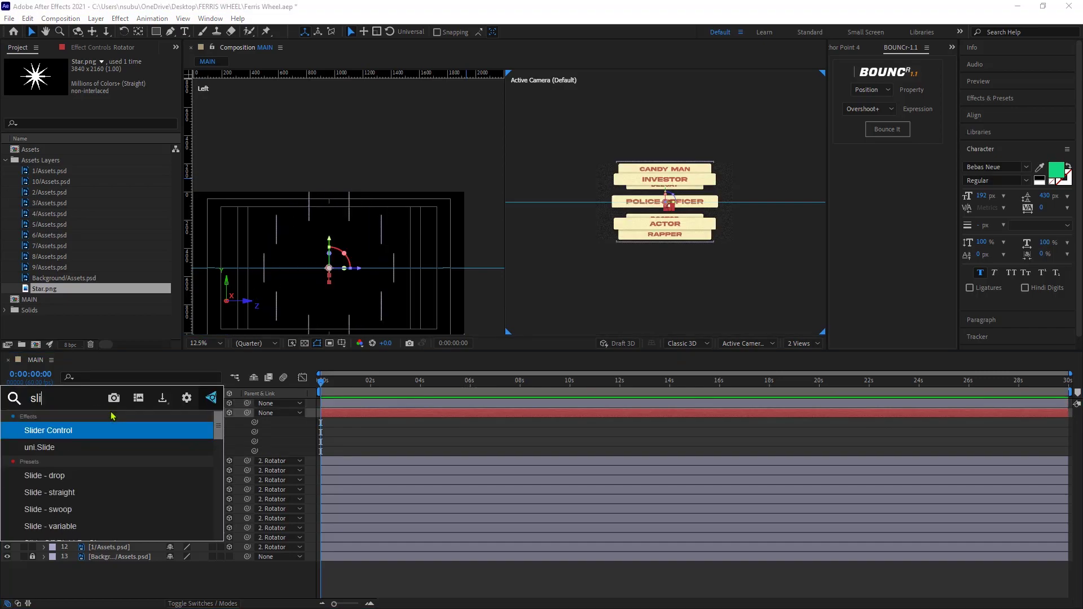
pyautogui.click(63, 433)
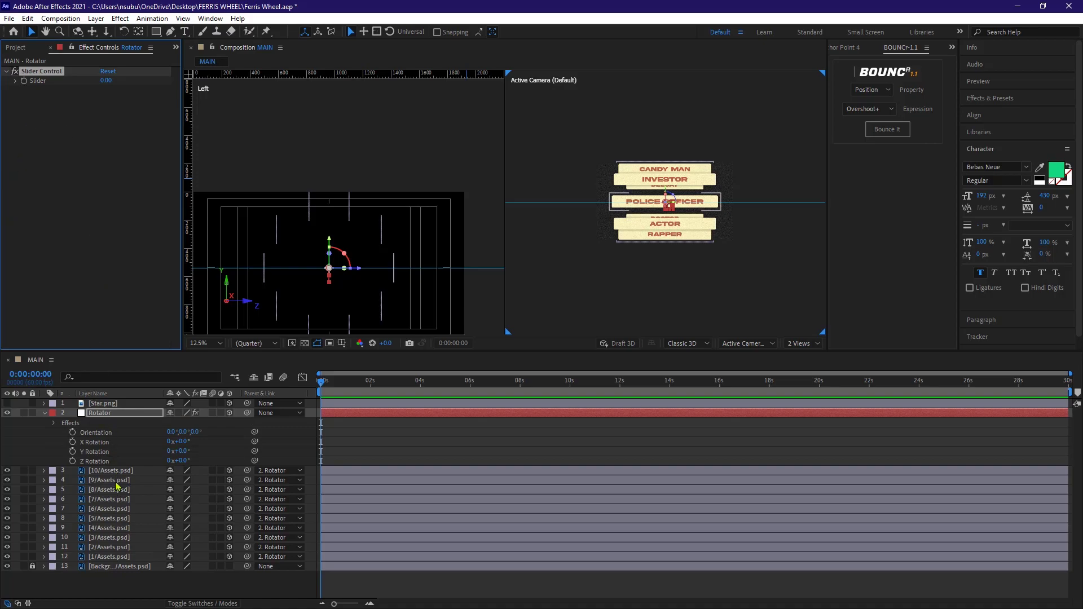
# Try rotating the 10/Assets.psd plate around its X axis, and undo the rotation
pyautogui.click(44, 471)
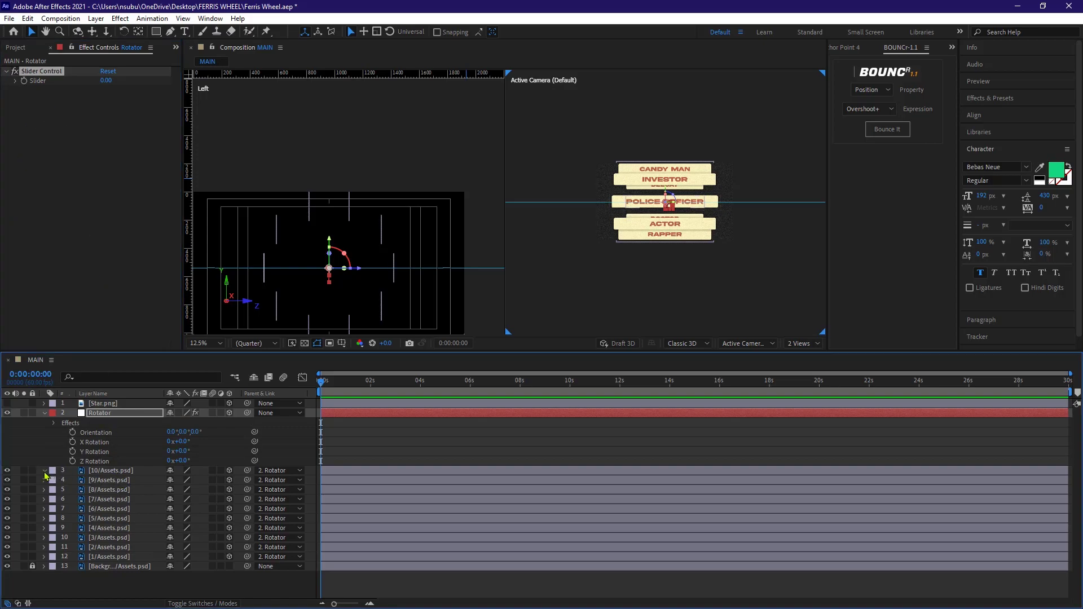
pyautogui.click(44, 470)
pyautogui.click(119, 473)
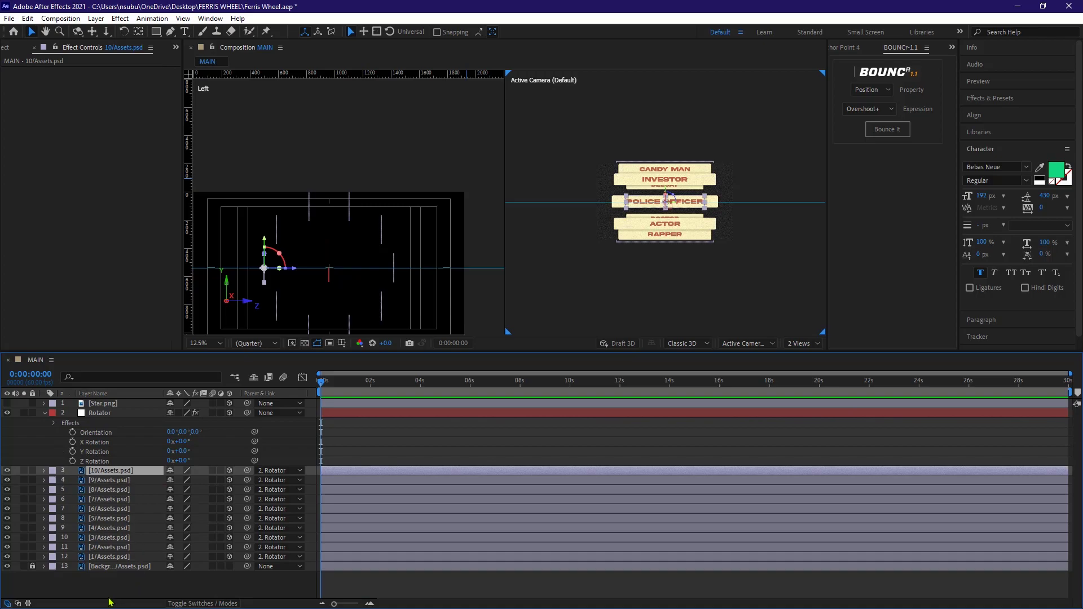
pyautogui.click(110, 600)
pyautogui.click(122, 472)
pyautogui.press('r')
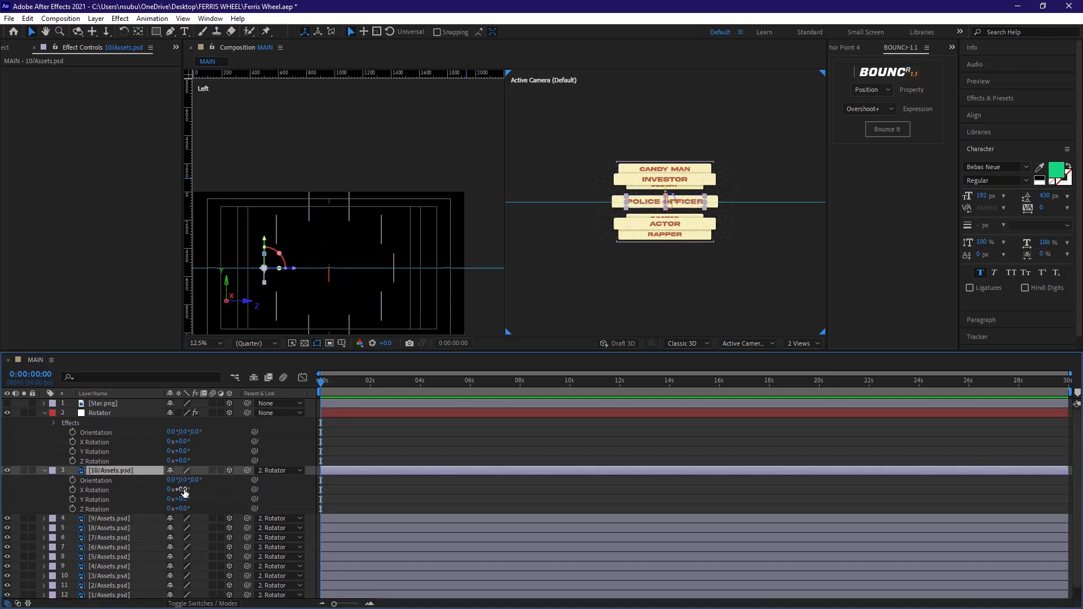
pyautogui.moveTo(188, 489); pyautogui.dragTo(242, 486)
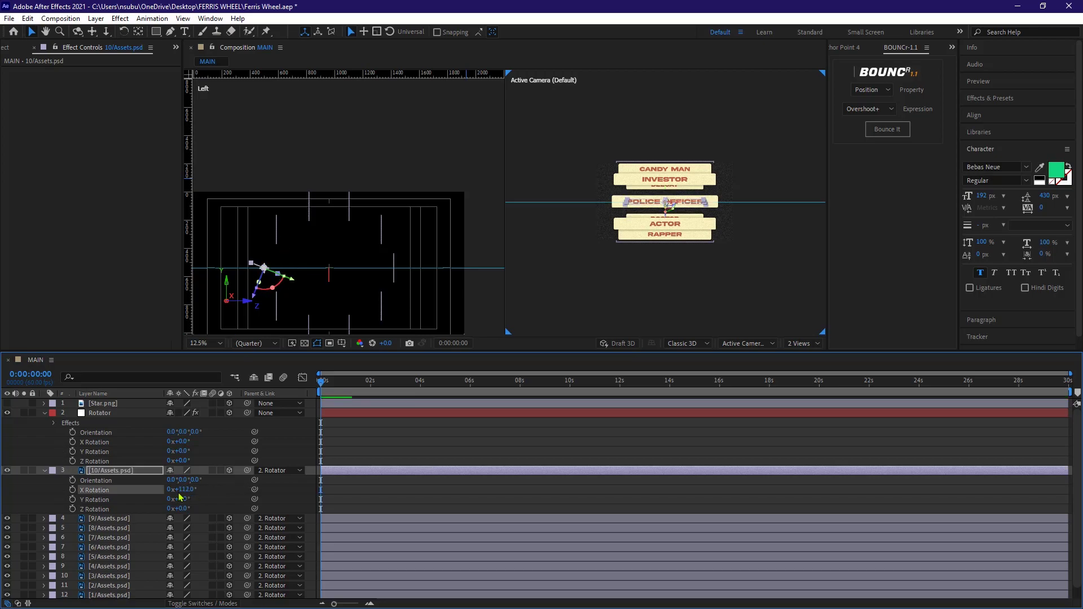
pyautogui.hotkey('ctrl', 'z')
# Link the X Rotation of 10/Assets.psd to the Slider of the Rotator null's Slider Control
pyautogui.click(101, 413)
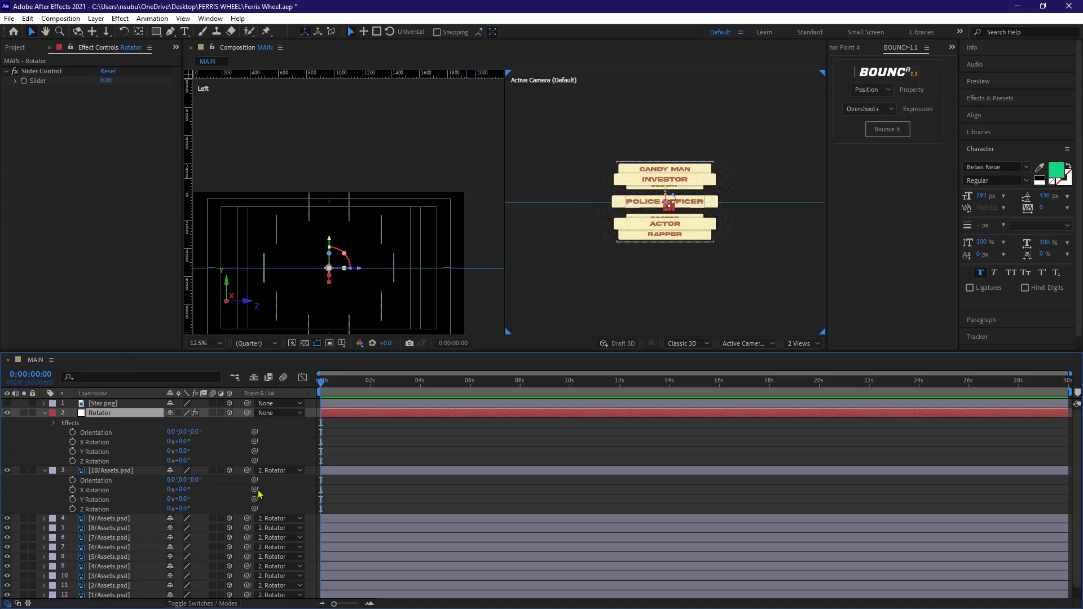
pyautogui.moveTo(254, 489); pyautogui.dragTo(44, 90)
pyautogui.click(63, 490)
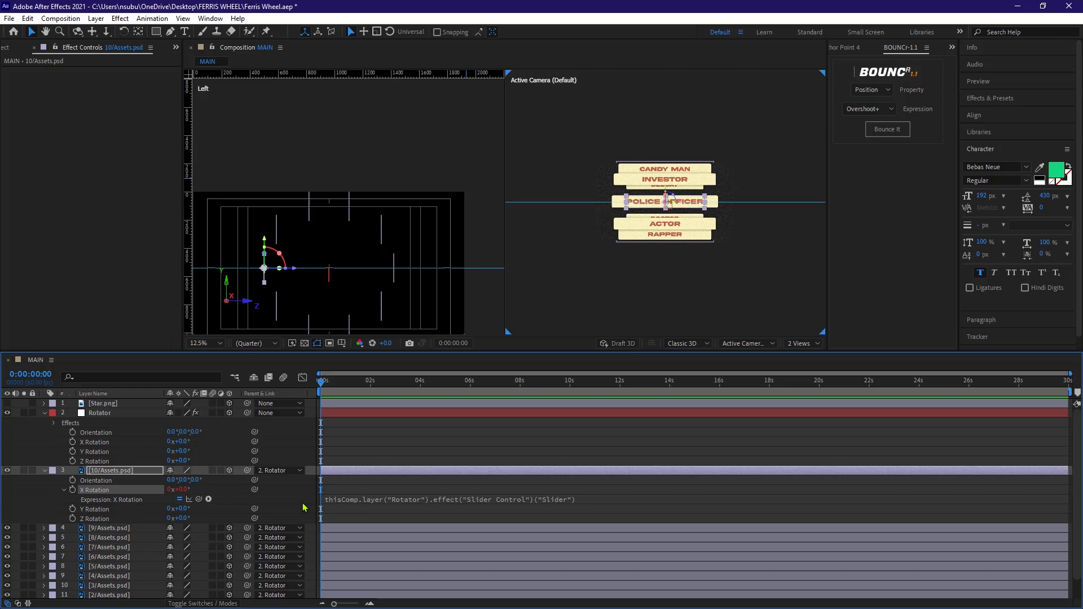
# Change the X Rotation expression of 10/Assets.psd to 0-(thisComp.layer("Rotator").effect("Slider Control")("Slider")) and copy the whole expression
pyautogui.click(327, 504)
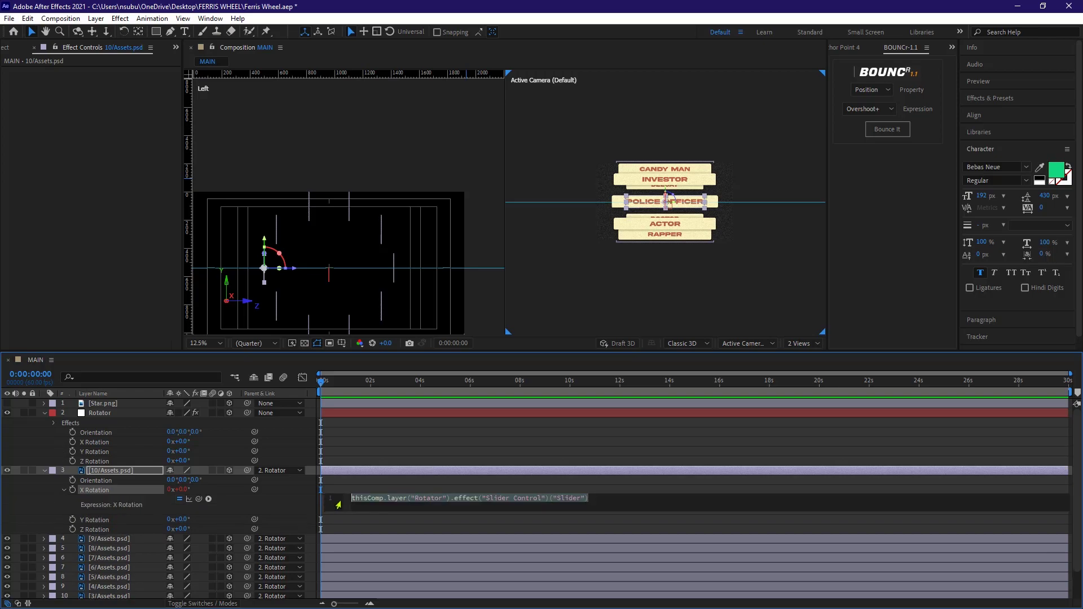
pyautogui.click(353, 499)
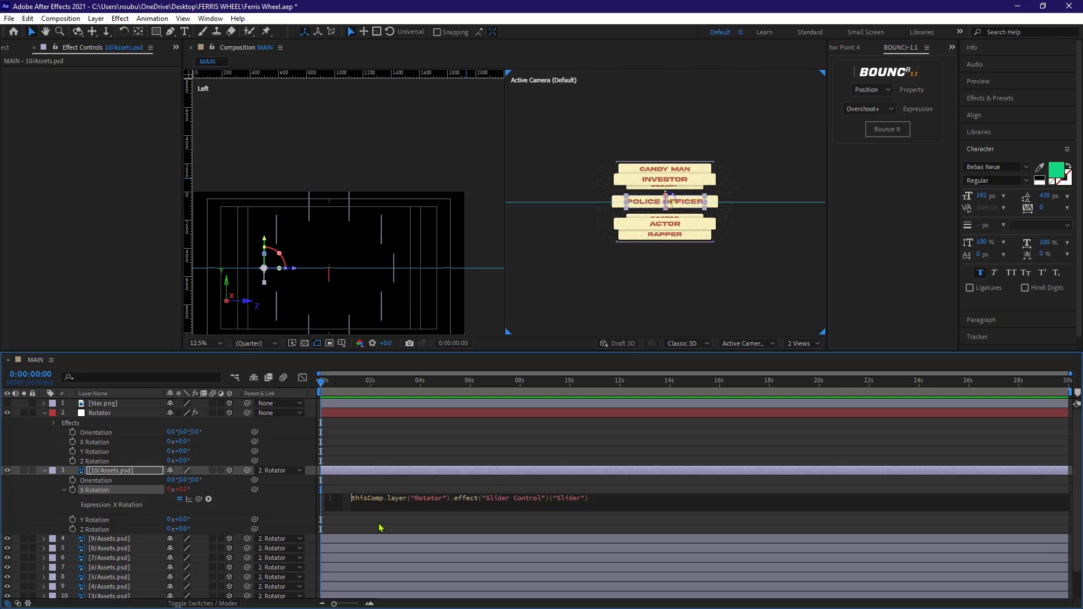
pyautogui.write('0-(')
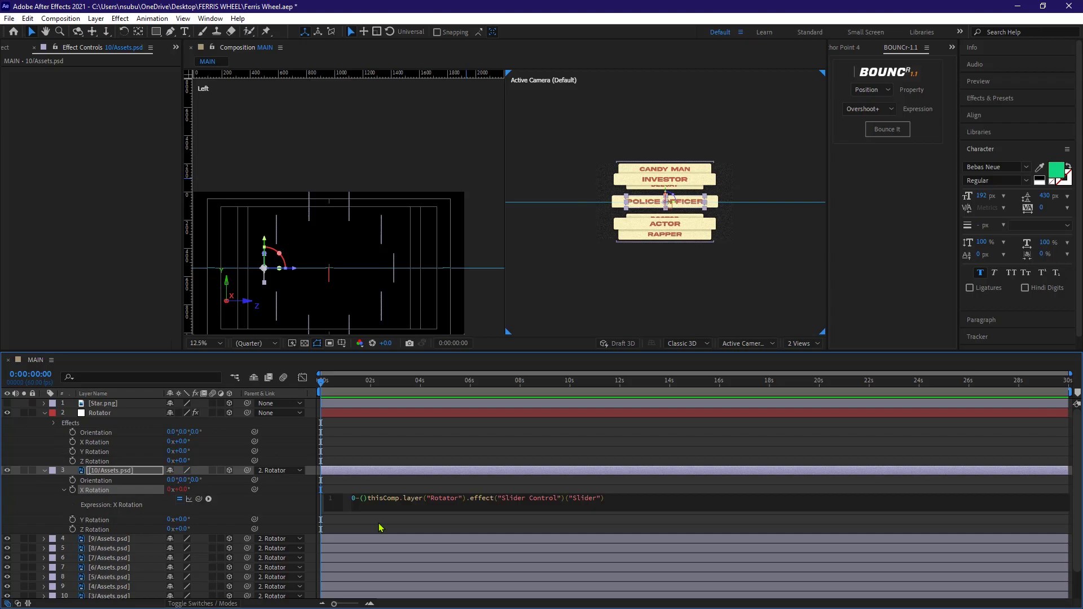
pyautogui.press('Delete')
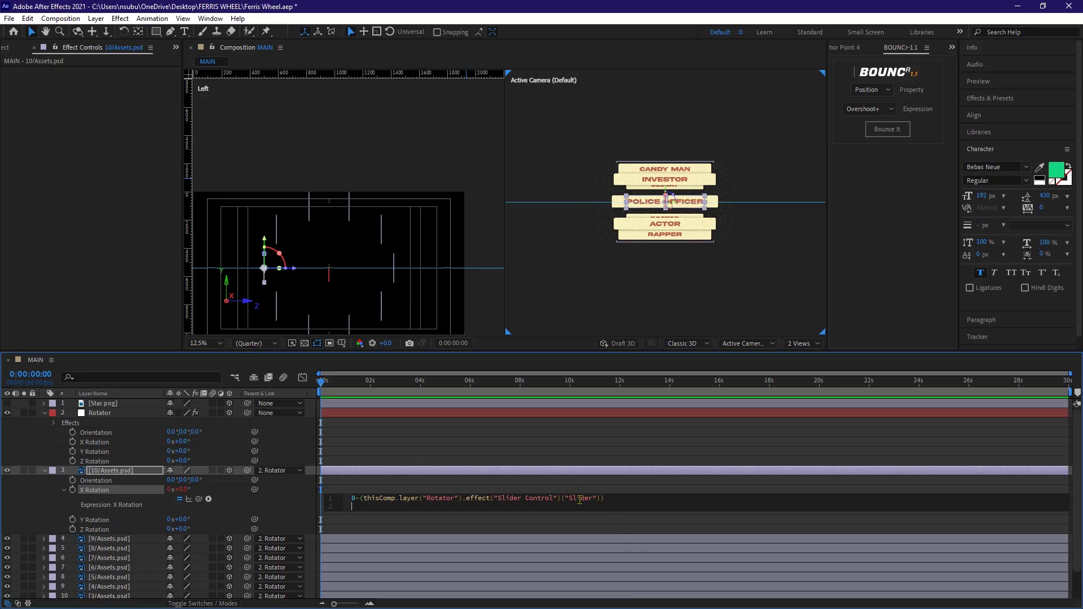
pyautogui.moveTo(615, 499); pyautogui.dragTo(347, 503)
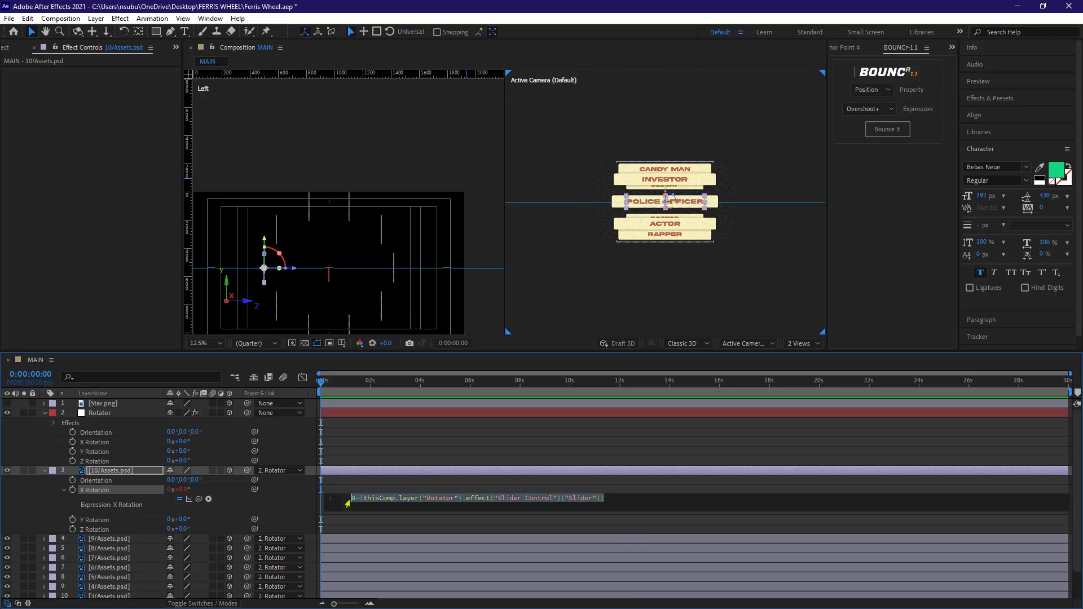
pyautogui.rightClick(367, 502)
pyautogui.click(412, 547)
# Paste the copied expression into the X Rotation of the 9/, 8/ and 7/Assets.psd layers
pyautogui.click(45, 472)
pyautogui.click(110, 480)
pyautogui.press('r')
pyautogui.keyDown('alt'); pyautogui.click(72, 499); pyautogui.keyUp('alt')
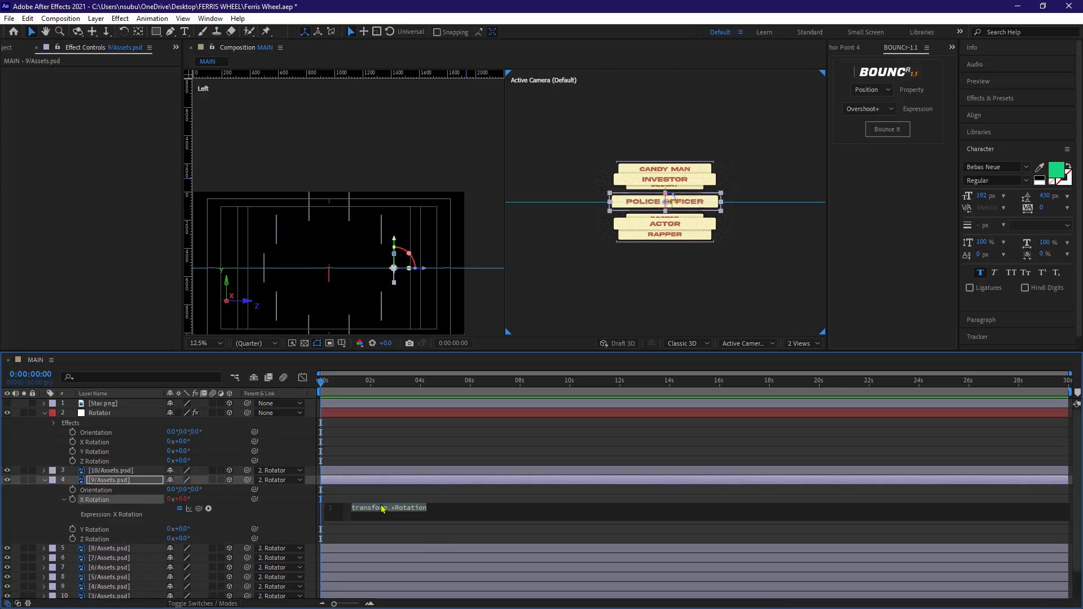
pyautogui.hotkey('ctrl', 'v')
pyautogui.click(44, 480)
pyautogui.click(110, 490)
pyautogui.press('r')
pyautogui.keyDown('alt'); pyautogui.click(72, 519); pyautogui.keyUp('alt')
pyautogui.hotkey('ctrl', 'v')
pyautogui.click(45, 500)
# Paste the same expression into the X Rotation of the remaining plates, 6/Assets.psd down to 1/Assets.psd
pyautogui.click(109, 508)
pyautogui.press('r')
pyautogui.keyDown('alt'); pyautogui.click(73, 529); pyautogui.keyUp('alt')
pyautogui.hotkey('ctrl', 'v')
pyautogui.click(44, 508)
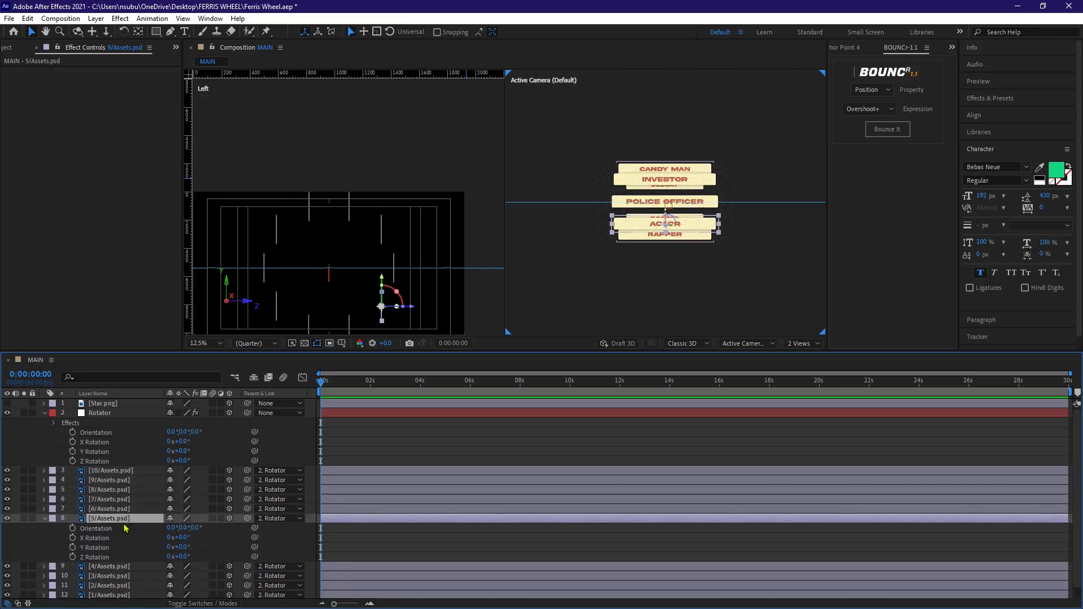
pyautogui.keyDown('alt'); pyautogui.click(72, 558); pyautogui.keyUp('alt')
pyautogui.hotkey('ctrl', 'v')
pyautogui.click(44, 538)
pyautogui.click(104, 547)
pyautogui.press('r')
pyautogui.keyDown('alt'); pyautogui.click(72, 567); pyautogui.keyUp('alt')
pyautogui.hotkey('ctrl', 'v')
pyautogui.click(44, 547)
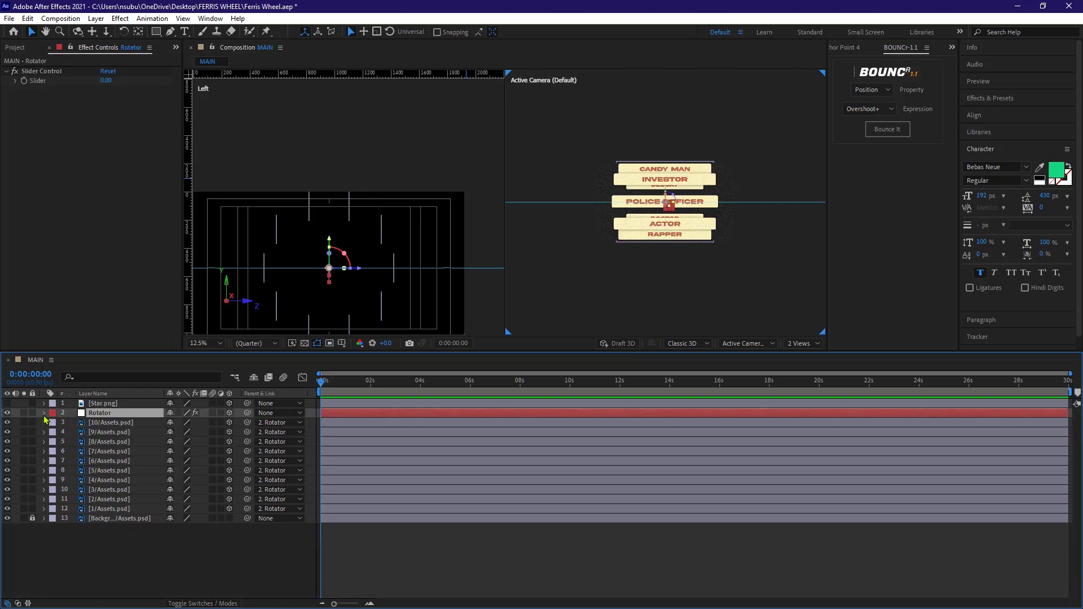
# Link the Rotator null's Slider to its own X Rotation, and collapse the layer's properties
pyautogui.click(44, 415)
pyautogui.click(55, 424)
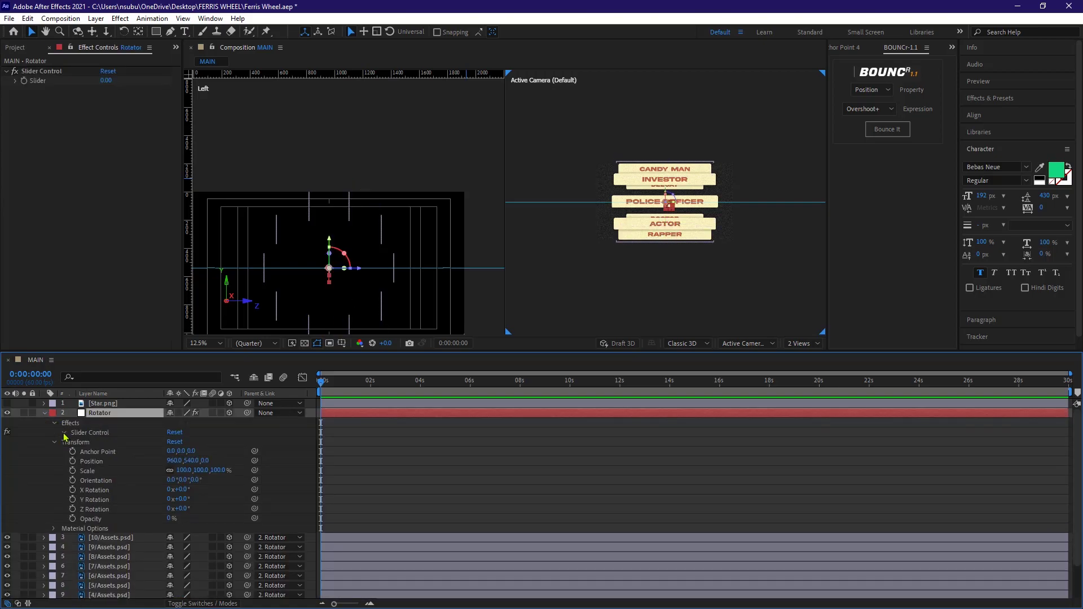
pyautogui.click(64, 434)
pyautogui.moveTo(255, 442); pyautogui.dragTo(110, 513)
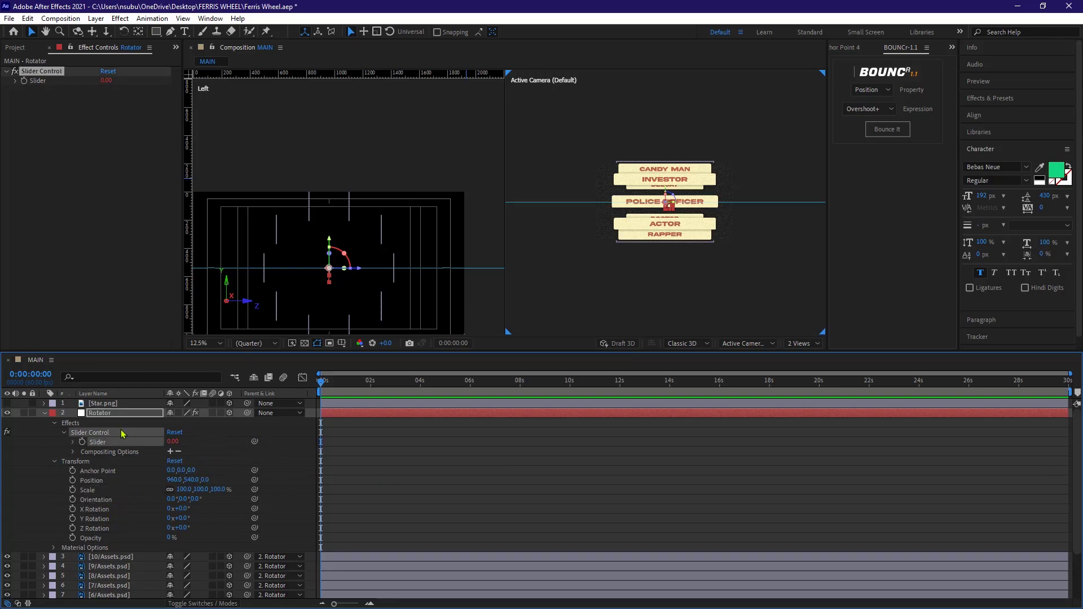
pyautogui.click(44, 412)
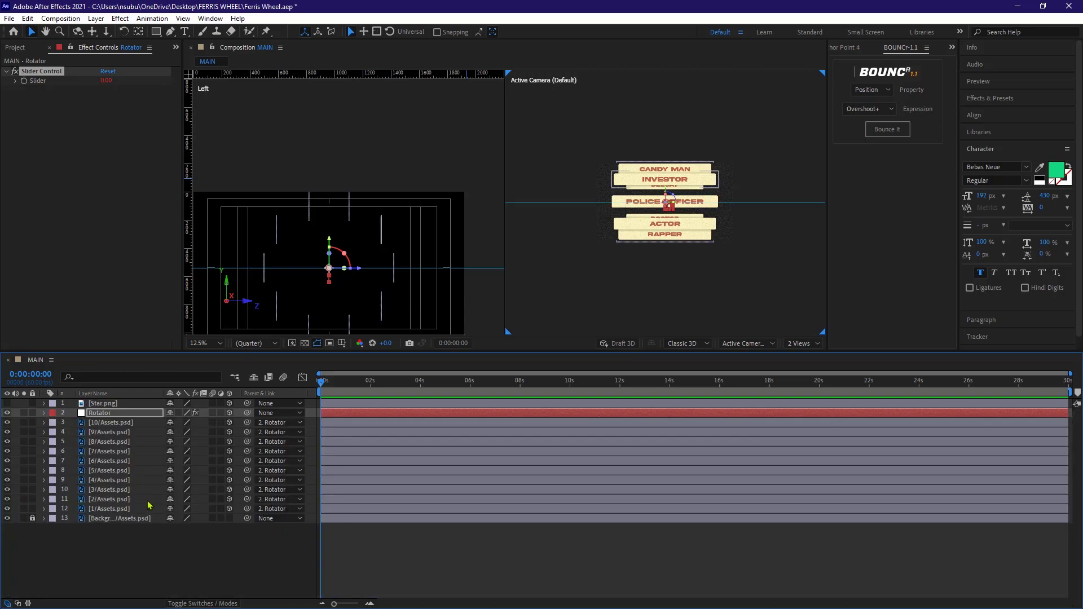
pyautogui.click(214, 578)
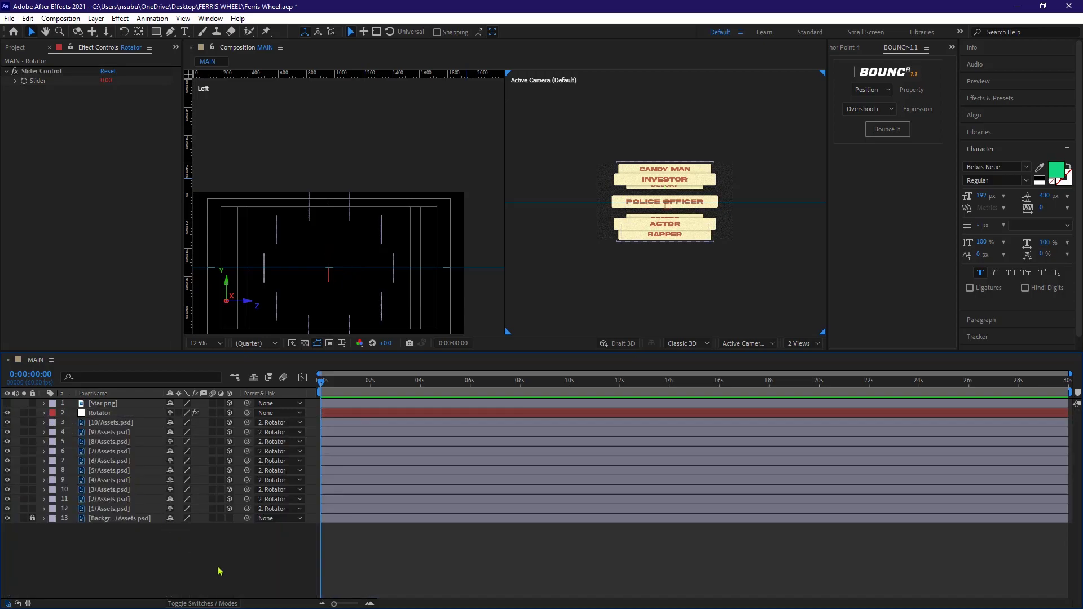
# Keyframe the Rotator's X Rotation from 0 at the start of the timeline to 3 full turns at about 2 seconds
pyautogui.click(117, 414)
pyautogui.press('r')
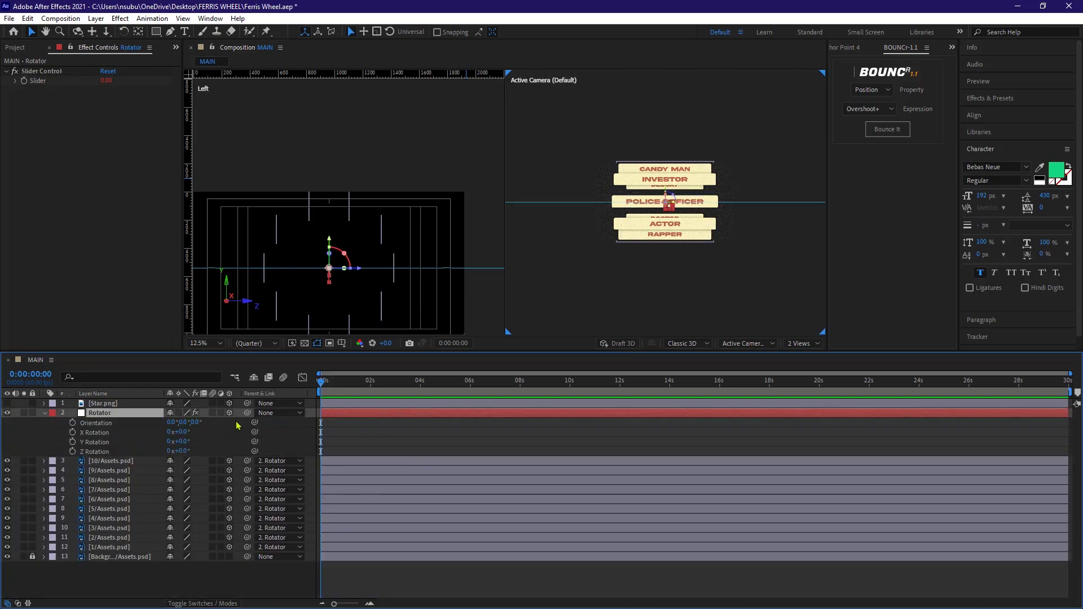
pyautogui.click(73, 432)
pyautogui.moveTo(319, 385); pyautogui.dragTo(314, 443)
pyautogui.click(182, 432)
pyautogui.click(216, 443)
pyautogui.press('Home')
# Apply Easy Ease to the Rotator's X Rotation keyframes and adjust their easing curve in the Graph Editor
pyautogui.rightClick(370, 432)
pyautogui.click(533, 498)
pyautogui.click(303, 377)
pyautogui.moveTo(354, 568); pyautogui.dragTo(339, 568)
pyautogui.moveTo(337, 569); pyautogui.dragTo(355, 570)
pyautogui.click(302, 377)
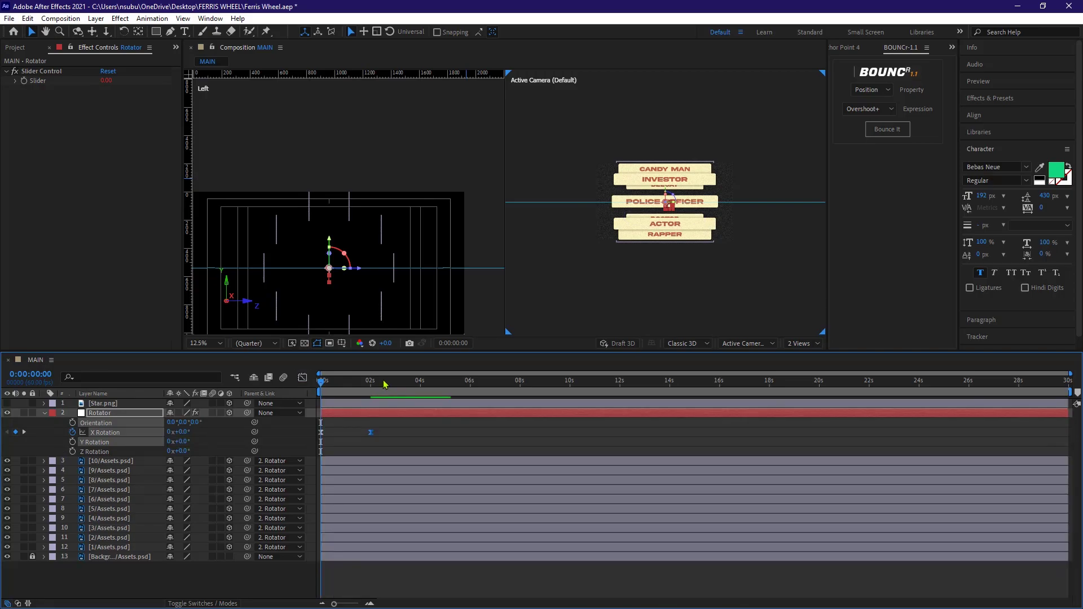
# End the work area at 0:00:02:06, switch the composition to a single view, and preview the wheel's rotation
pyautogui.click(373, 382)
pyautogui.press('n')
pyautogui.click(815, 344)
pyautogui.click(801, 373)
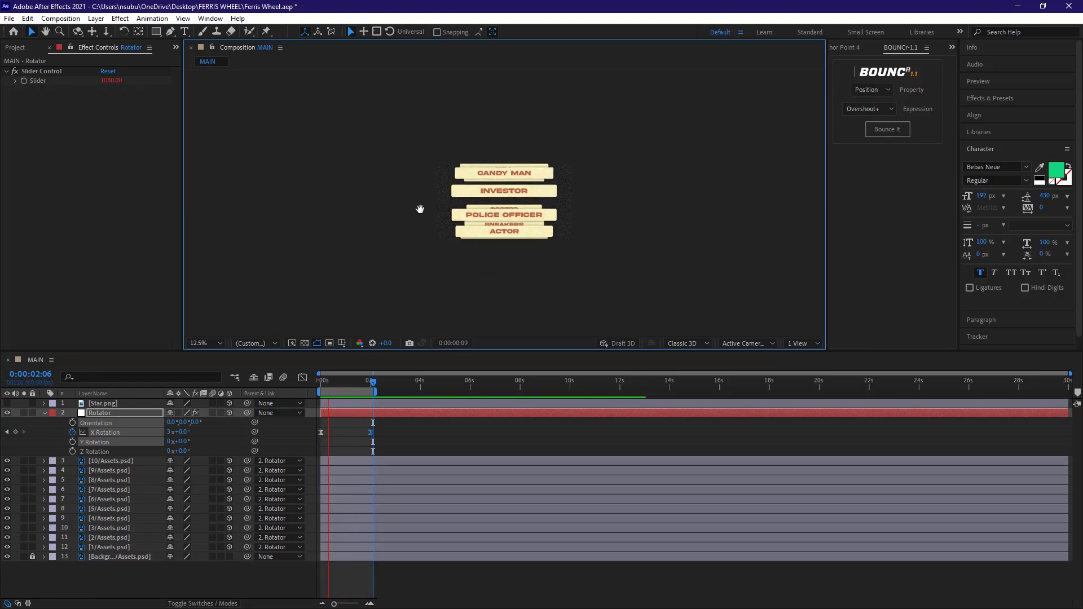
pyautogui.press('space')
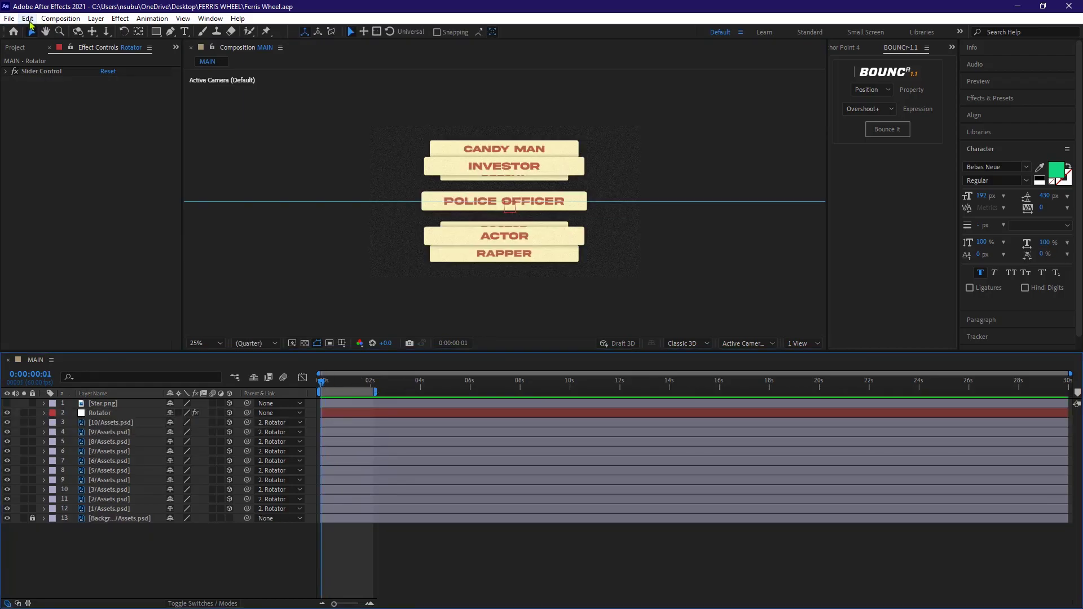
# Create a one-node camera with the 24mm preset
pyautogui.click(96, 18)
pyautogui.moveTo(241, 35)
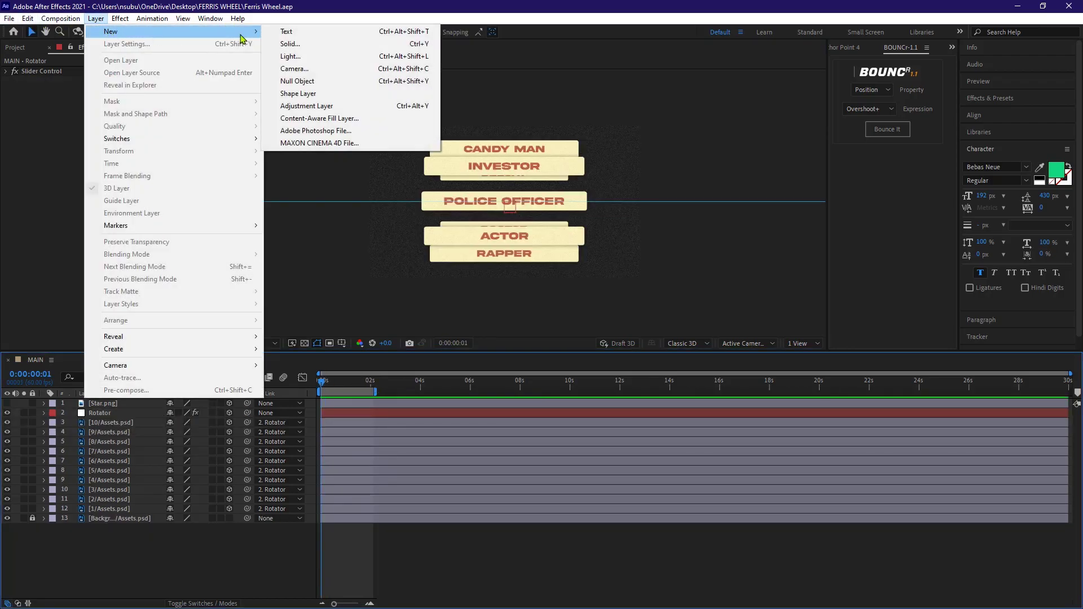
pyautogui.click(305, 68)
pyautogui.click(641, 223)
pyautogui.click(610, 278)
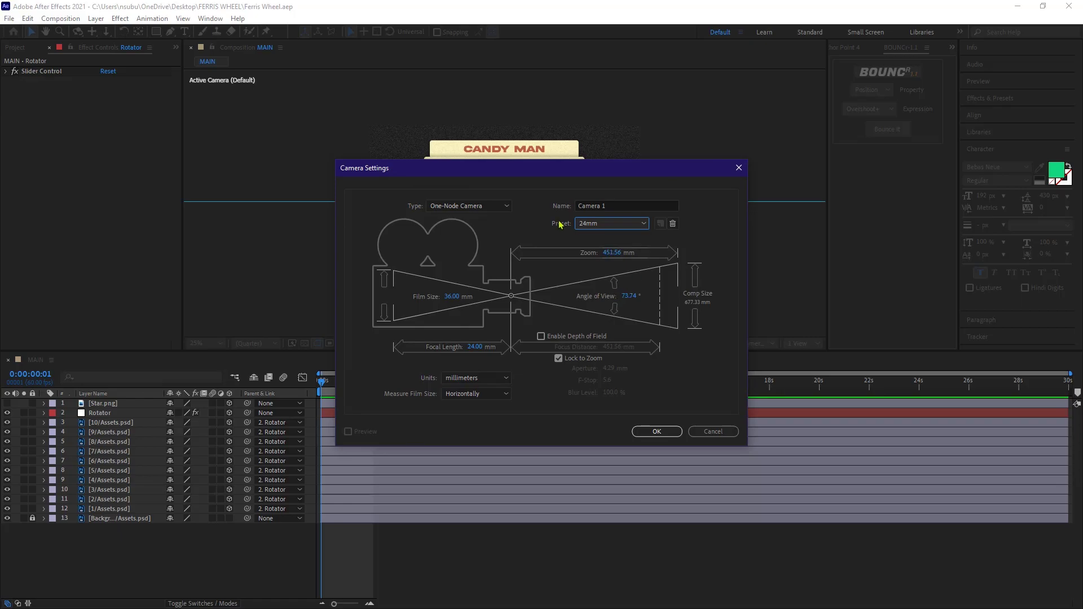
pyautogui.click(657, 431)
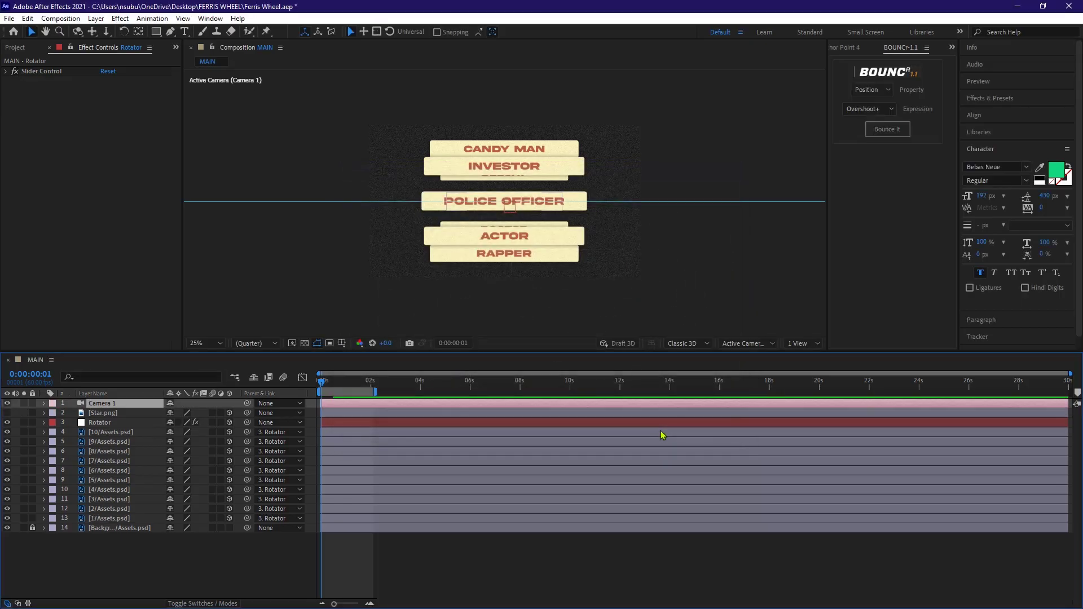
# Turn on Camera 1's Depth of Field, with Aperture at about 354 pixels and Focus Distance at 916 pixels
pyautogui.click(44, 403)
pyautogui.click(53, 423)
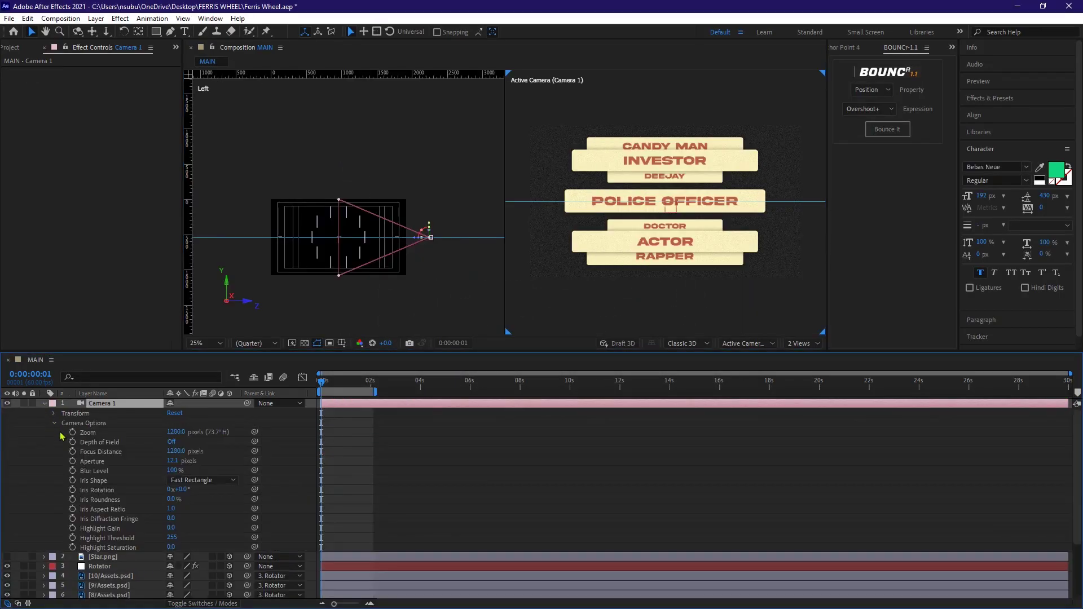
pyautogui.click(171, 442)
pyautogui.moveTo(173, 460); pyautogui.dragTo(329, 464)
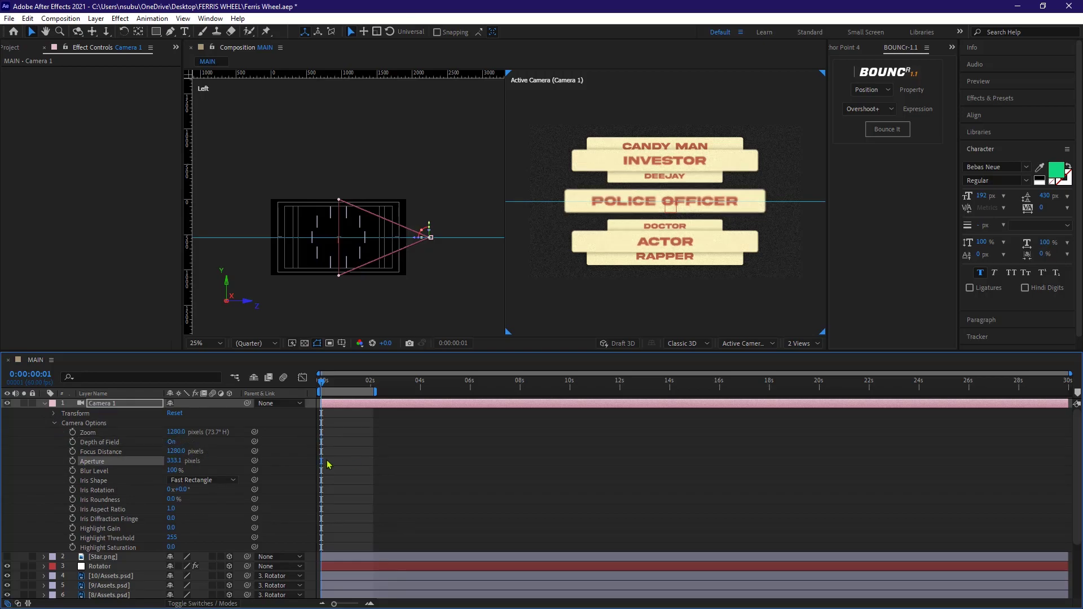
pyautogui.moveTo(175, 451); pyautogui.dragTo(124, 449)
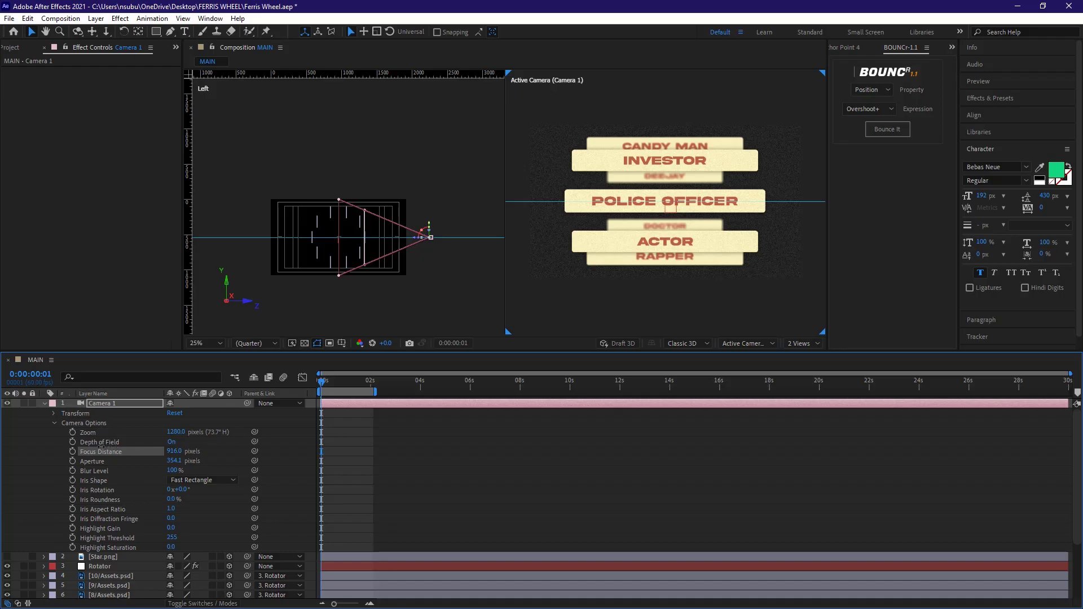